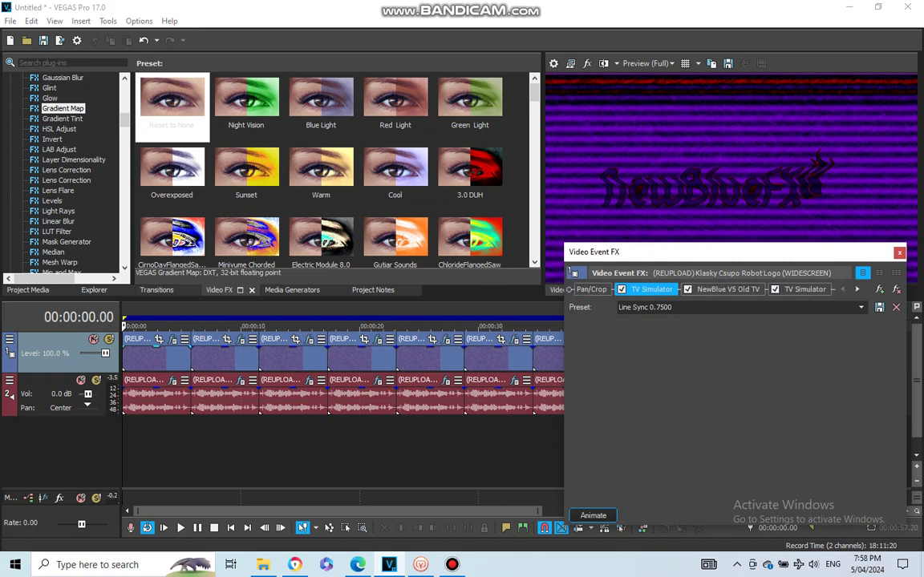
Examine the first clip's video effect settings for NewBlue V5 Old TV, the second TV Simulator and Gradient Map
left_click(727, 289)
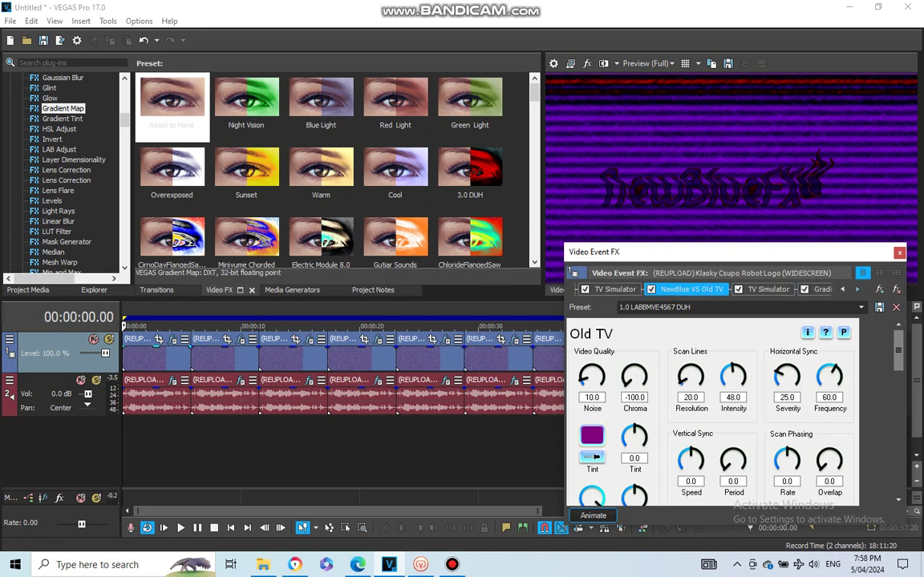
left_click(769, 288)
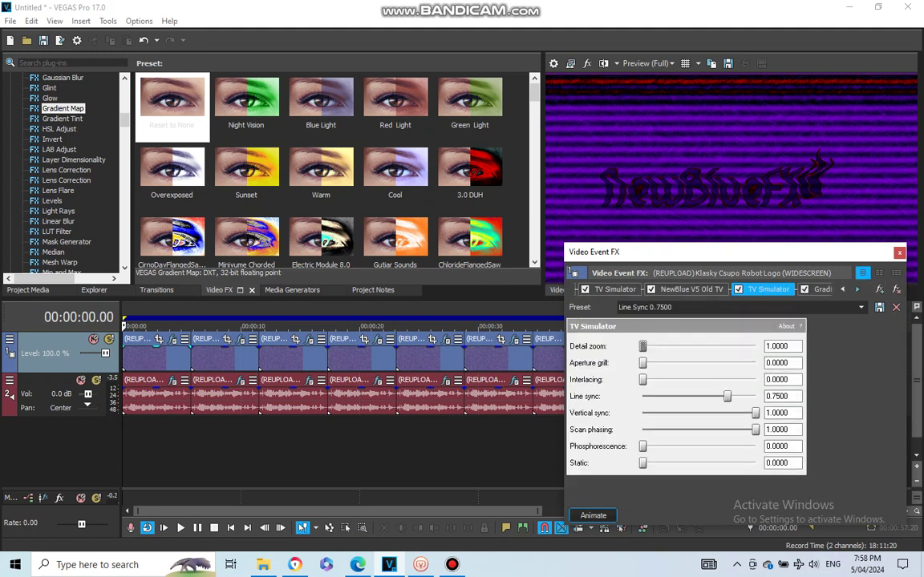
left_click(822, 289)
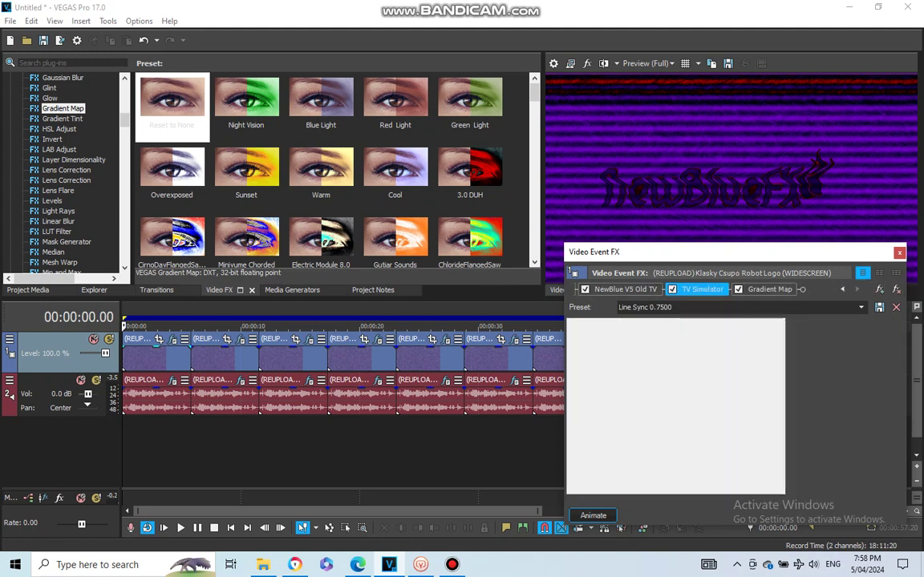
key("Escape")
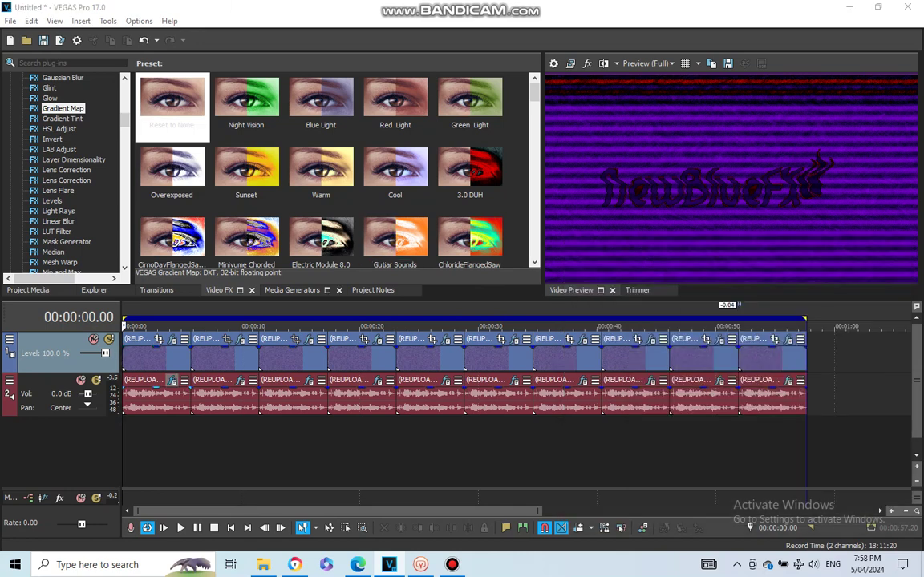
Examine the first clip's audio effect chain, from ExpressFX Chorus and Pitch Shift through tb_grumblebum and IO/Phaser to both IL Vocodex instances
left_click(172, 380)
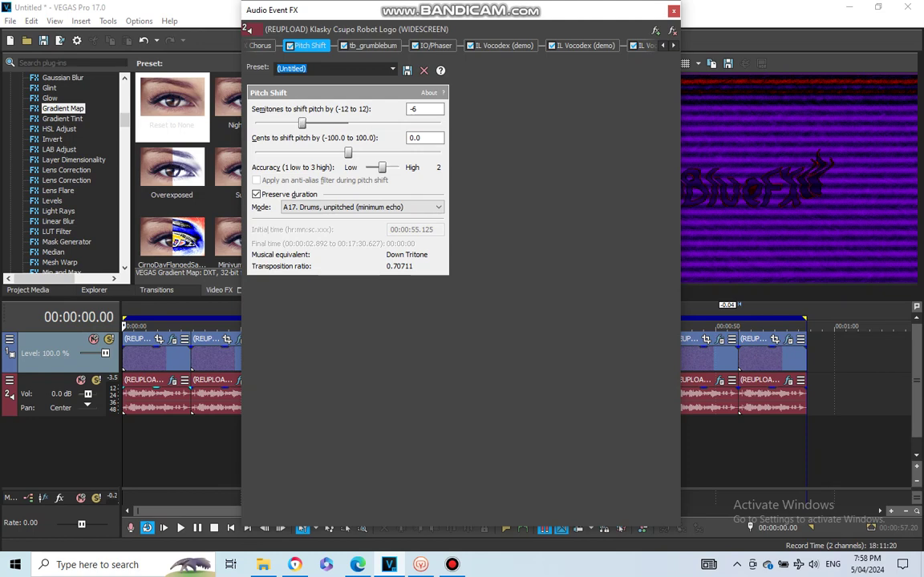
key("Left")
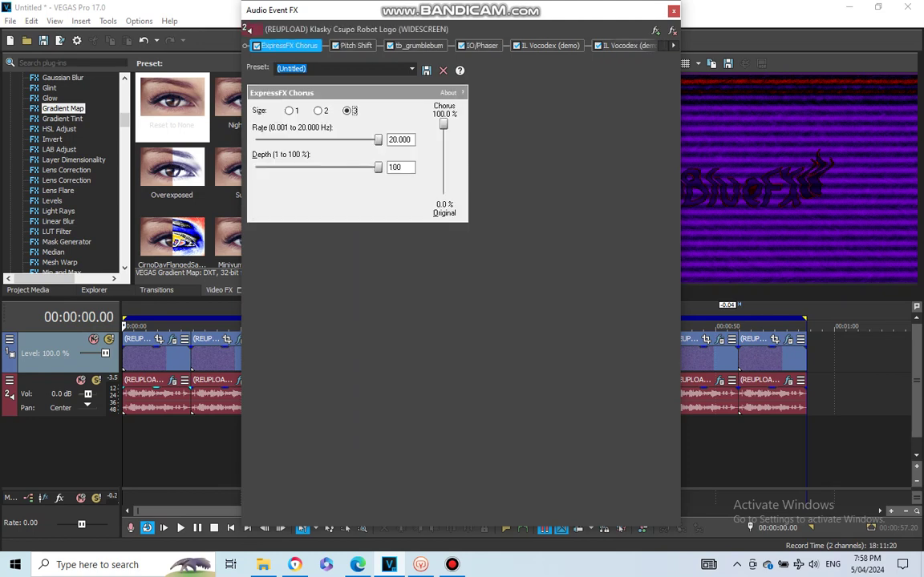
key("Right")
key("Right")
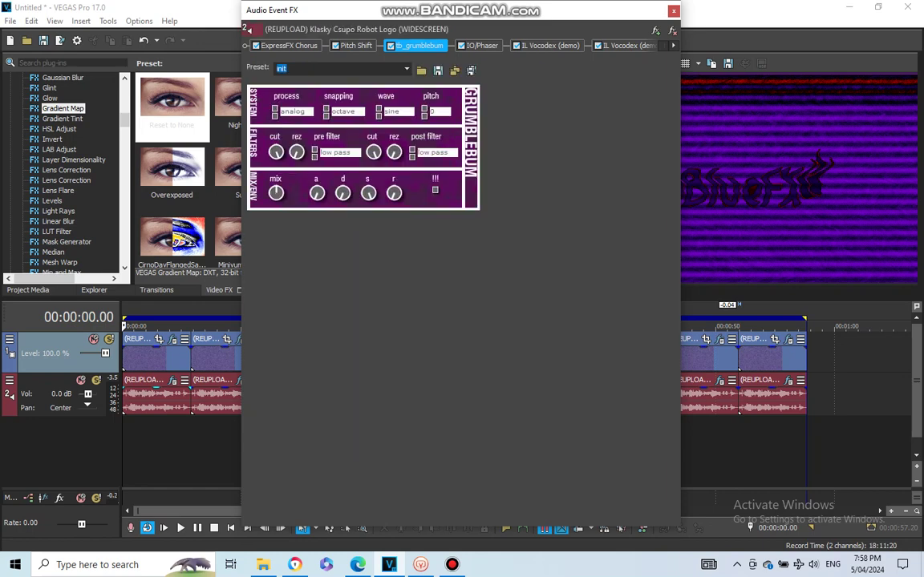
key("Right")
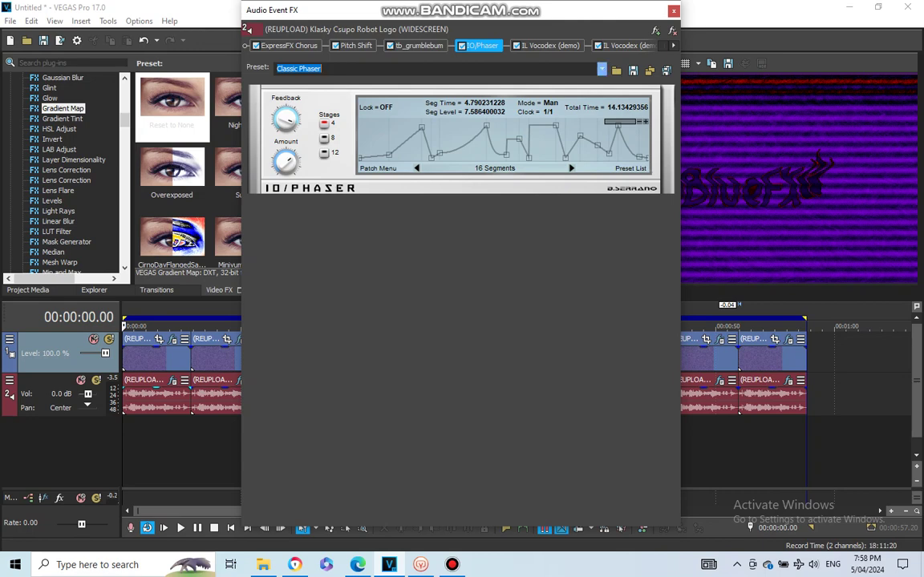
left_click(602, 69)
left_click(293, 113)
left_click(551, 45)
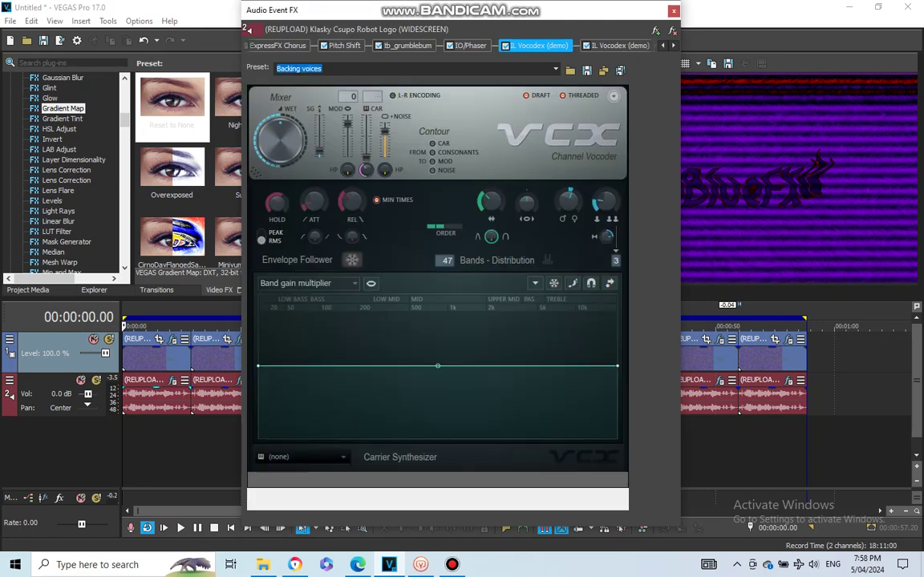
left_click(620, 45)
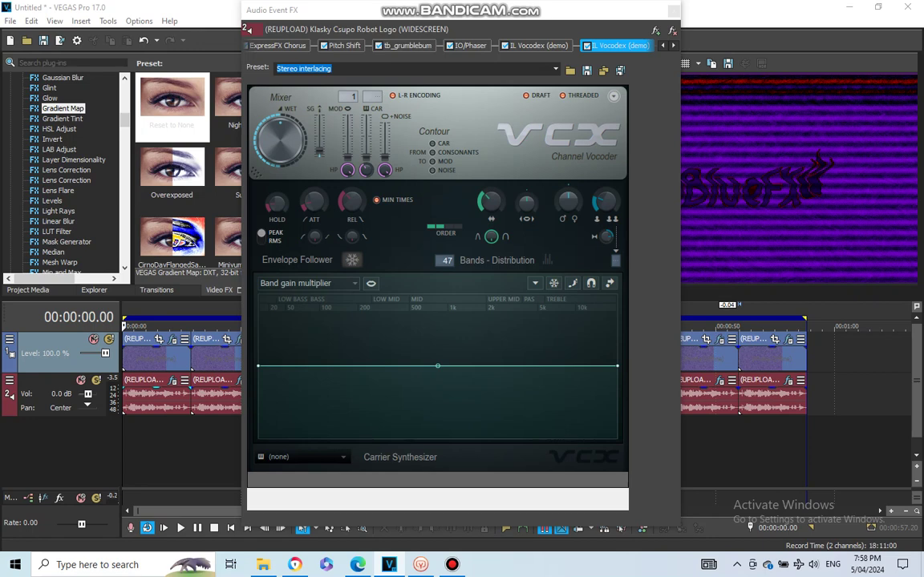
left_click(538, 45)
left_click(620, 45)
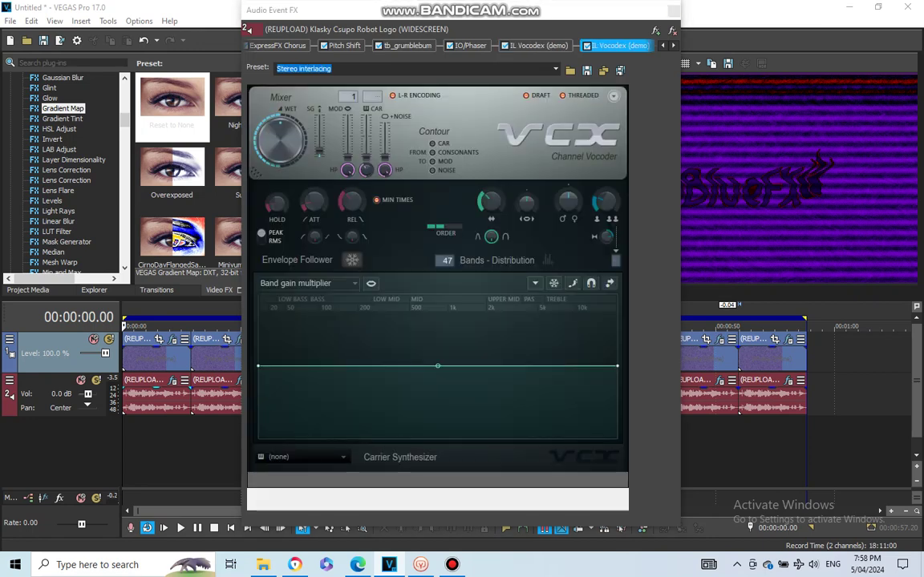
key("alt+F4")
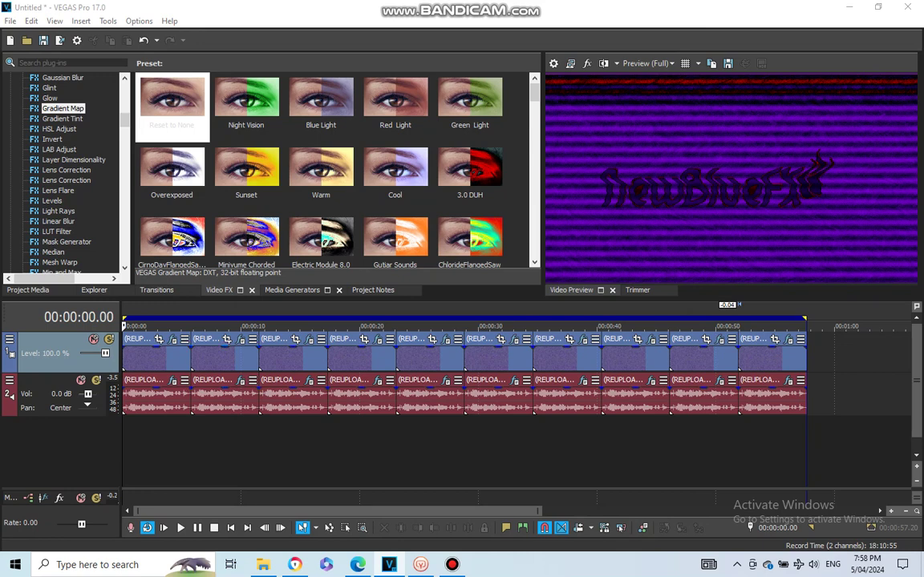
Go to the start of the second clip and examine its Invert, Gradient Map and TV Simulator video effect settings
left_click(191, 326)
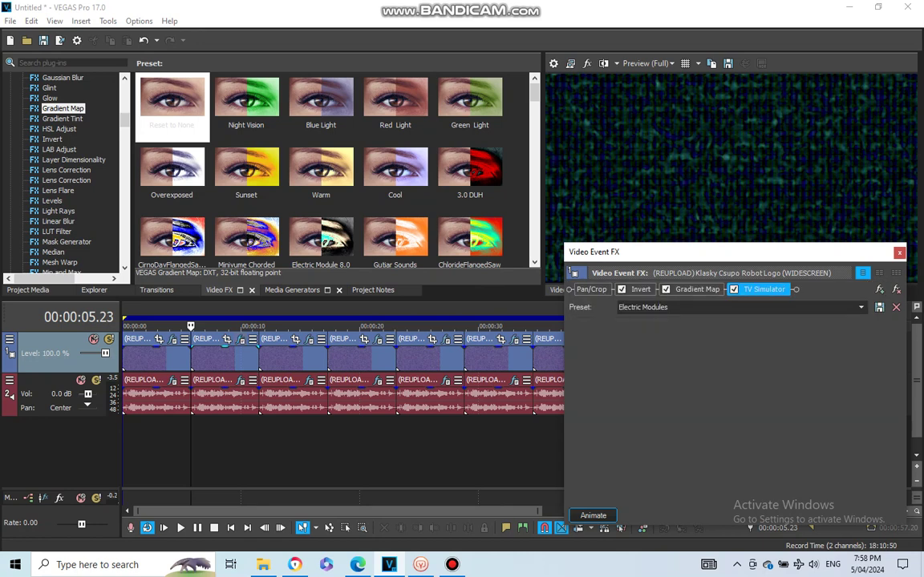
left_click(641, 289)
left_click(697, 290)
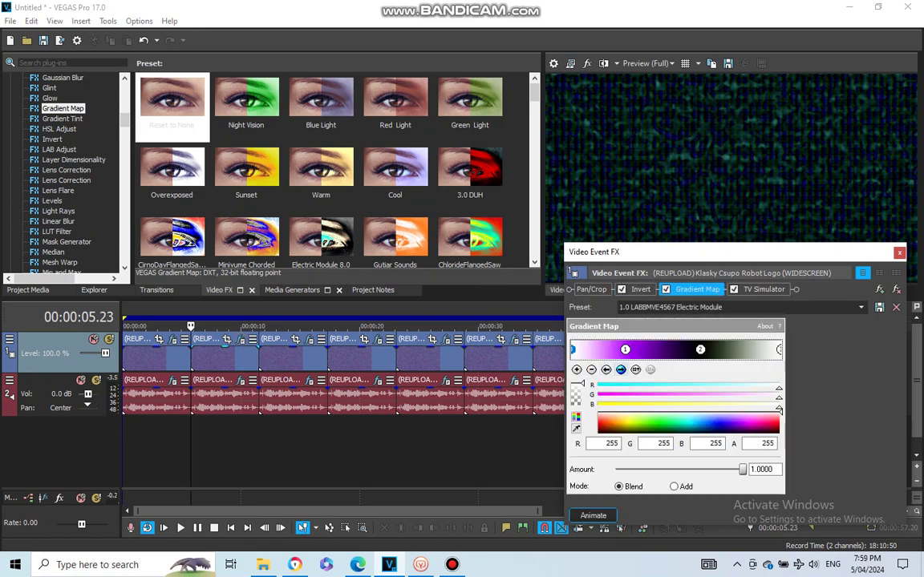
left_click(700, 350)
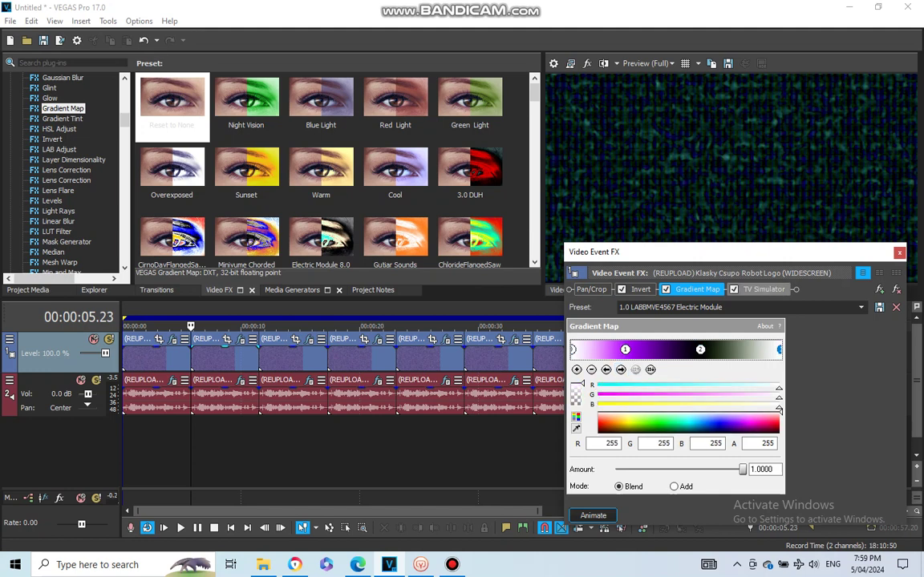
left_click(763, 289)
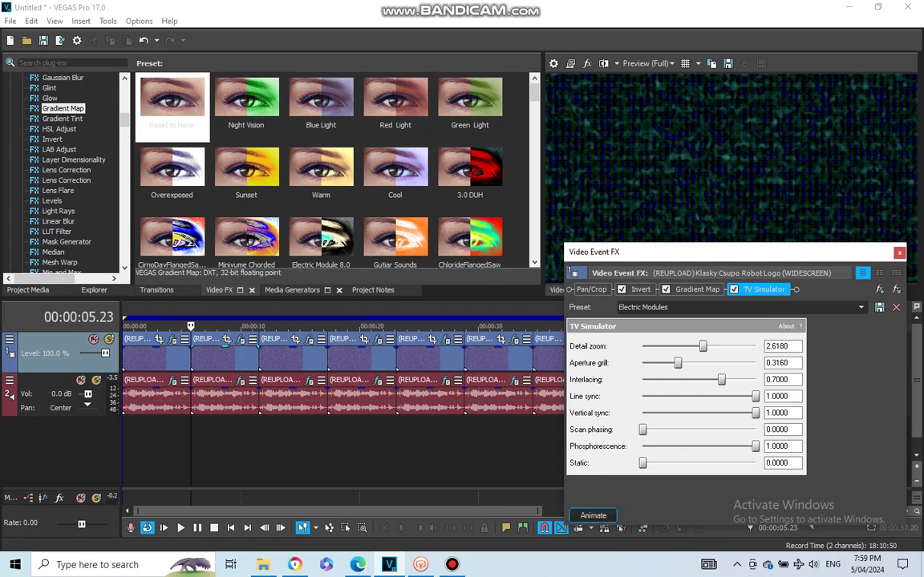
left_click(899, 252)
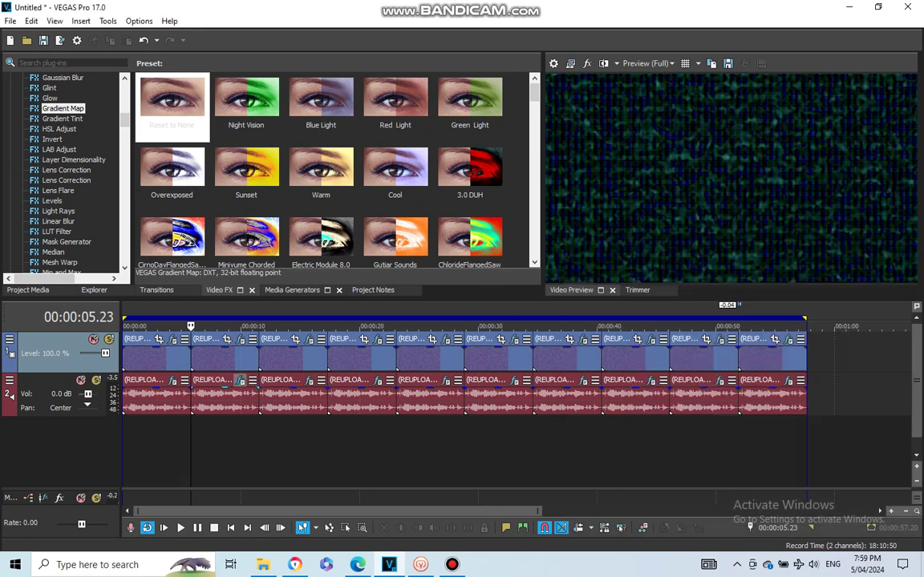
Examine the second clip's audio effect settings for both ExpressFX Chorus instances, Amplitude Modulation and Delay
left_click(240, 380)
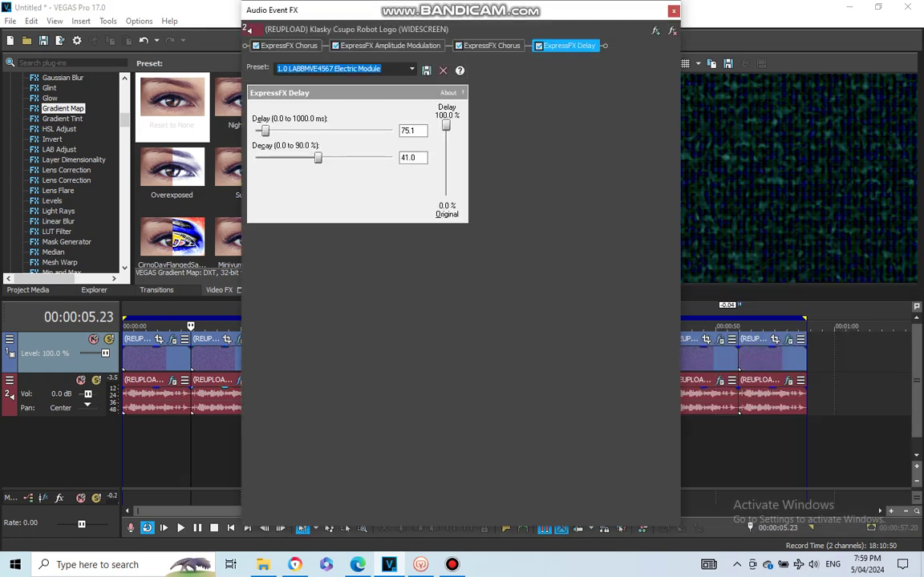
left_click(287, 45)
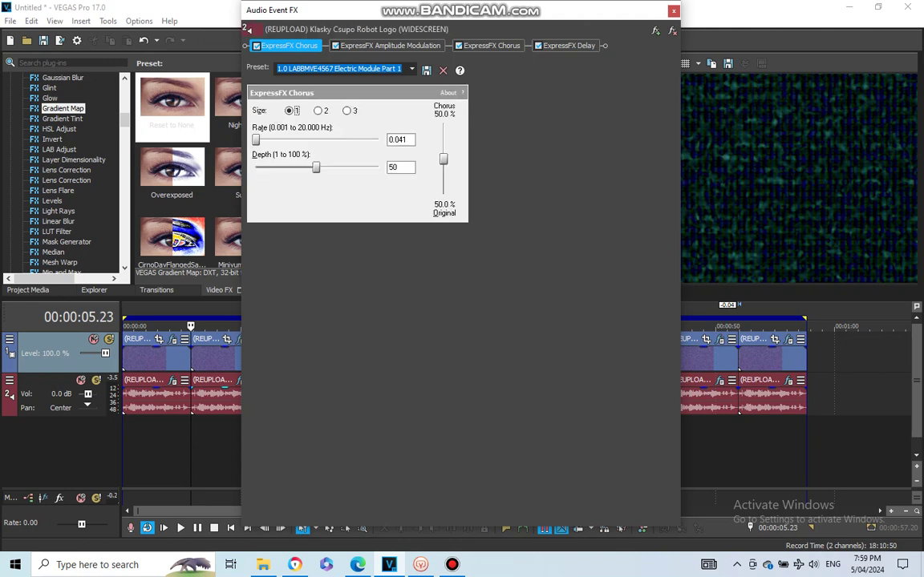
left_click(389, 46)
left_click(491, 46)
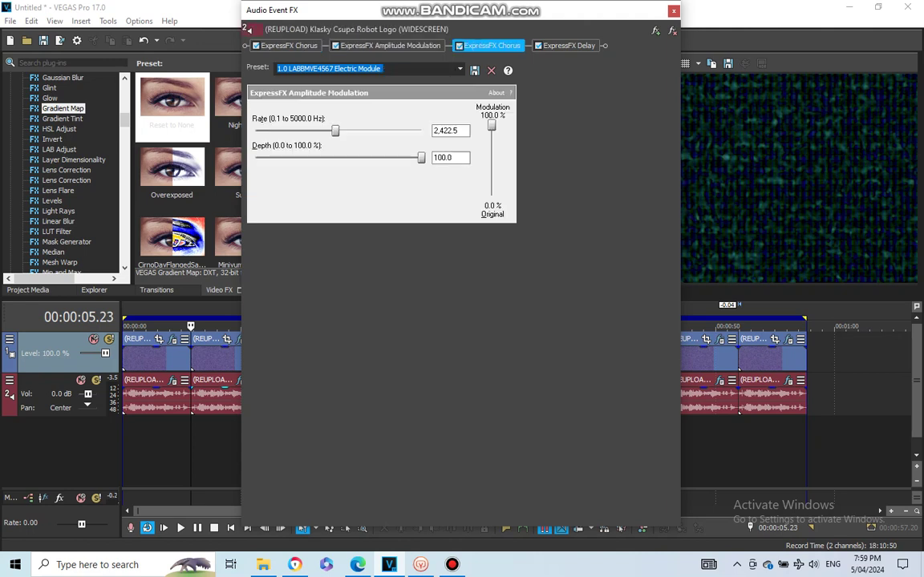
left_click(569, 46)
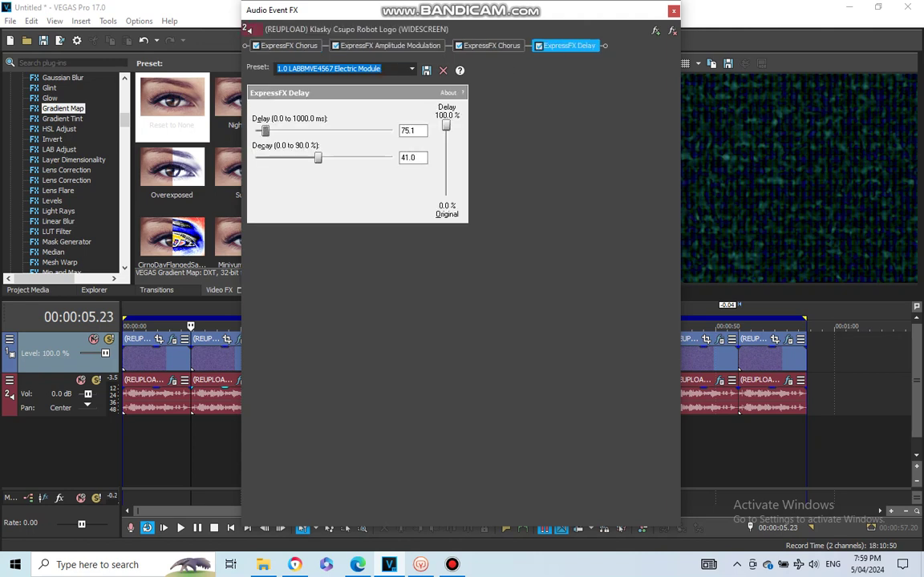
left_click(674, 10)
right_click(672, 11)
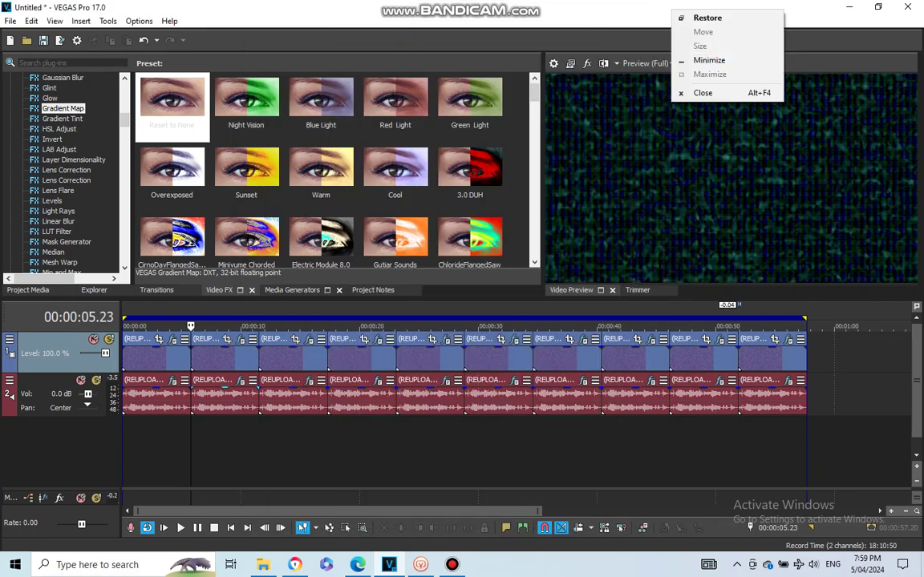
key("Escape")
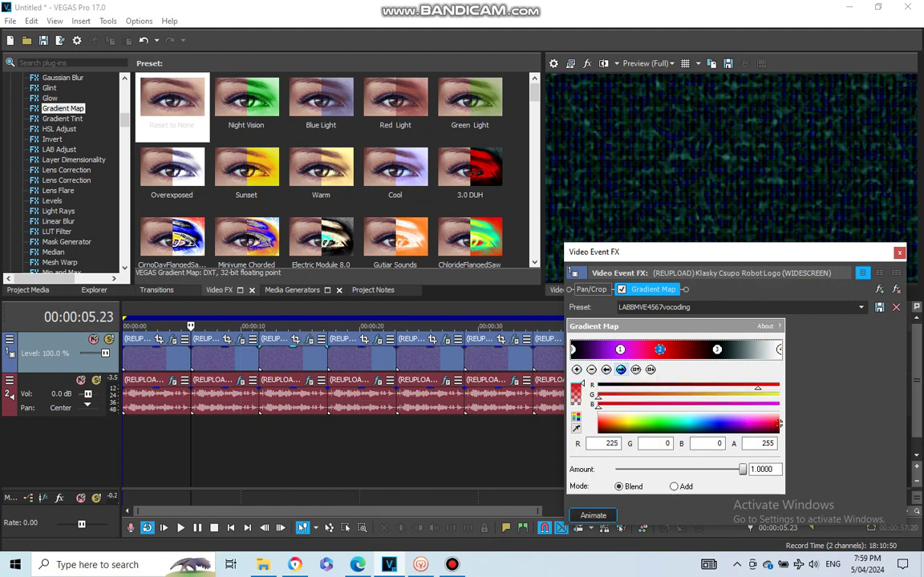
Examine the third clip's Gradient Map color points and its IL Vocodex audio effect settings
left_click(717, 350)
left_click(779, 350)
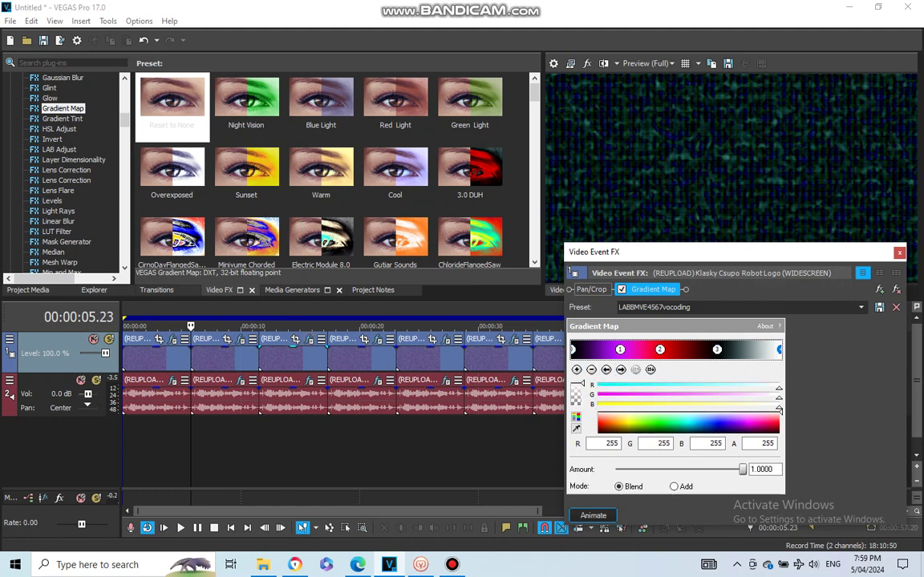
key("Escape")
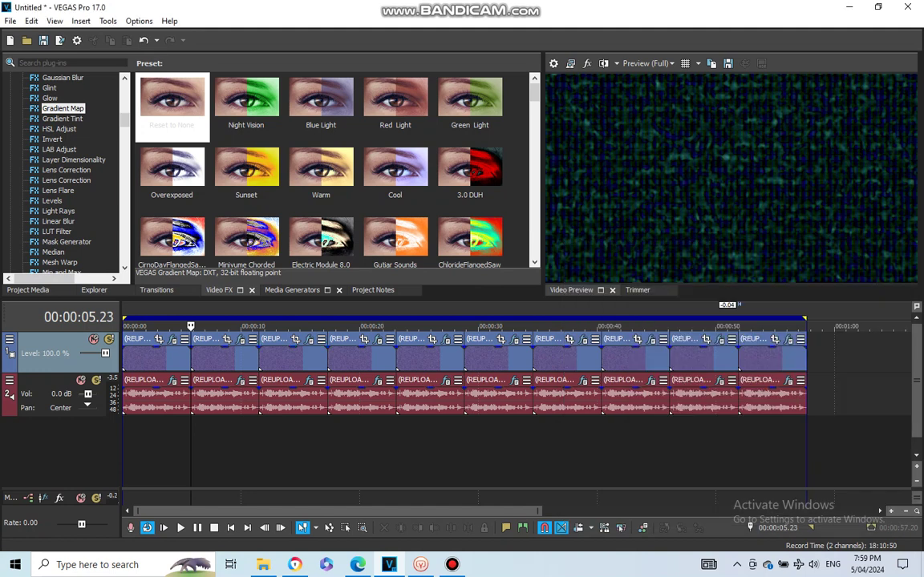
left_click(255, 361)
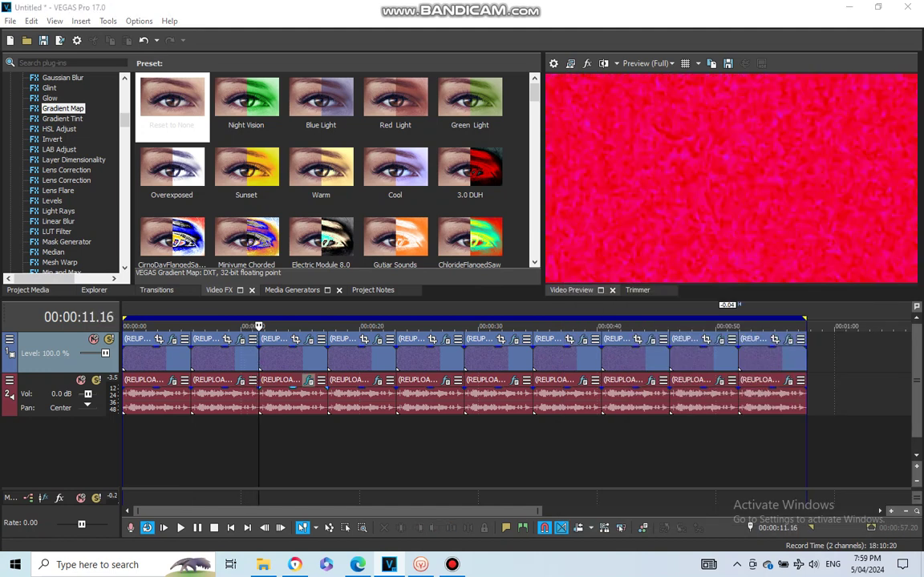
left_click(309, 380)
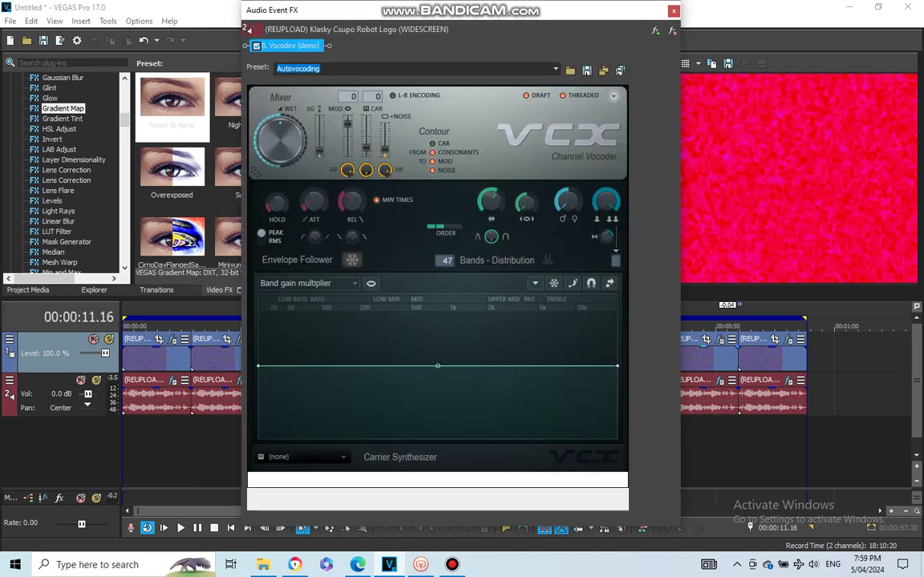
key("Escape")
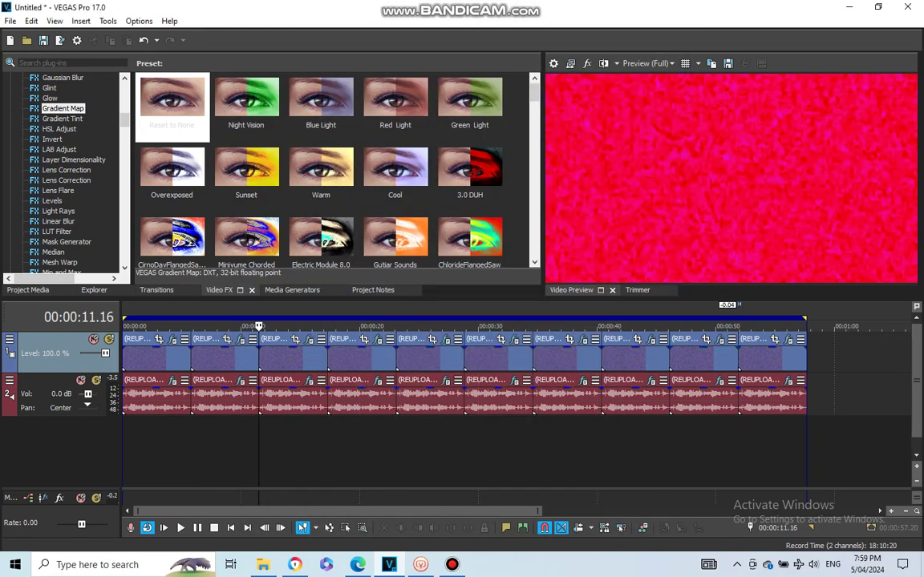
Preview the fourth clip from its start and examine its Gradient Map video effect and IL Vocodex audio effect settings
left_click(328, 325)
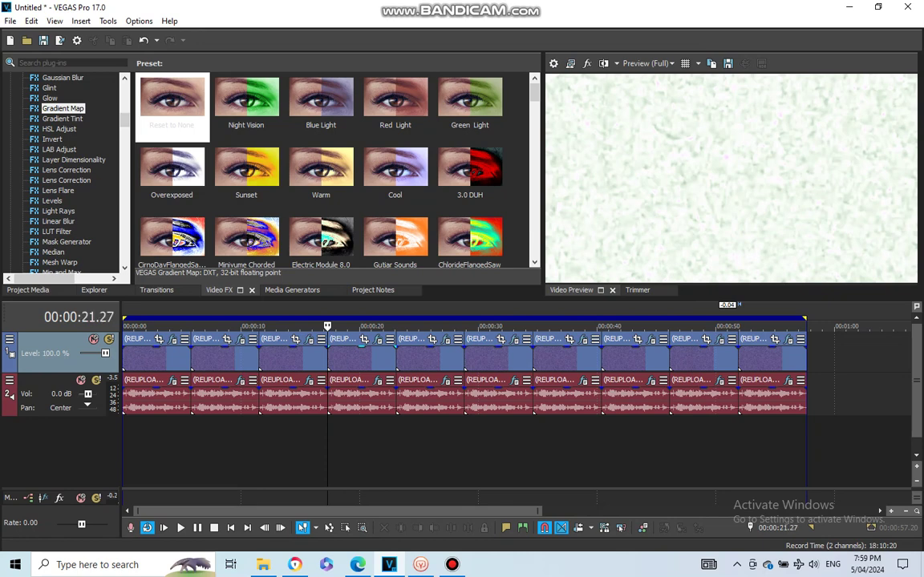
left_click(382, 356)
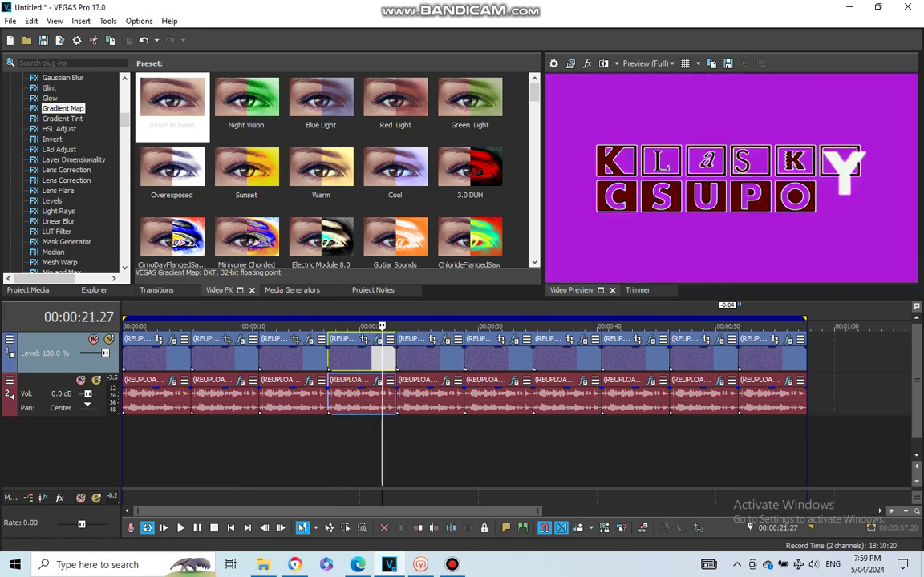
left_click(328, 449)
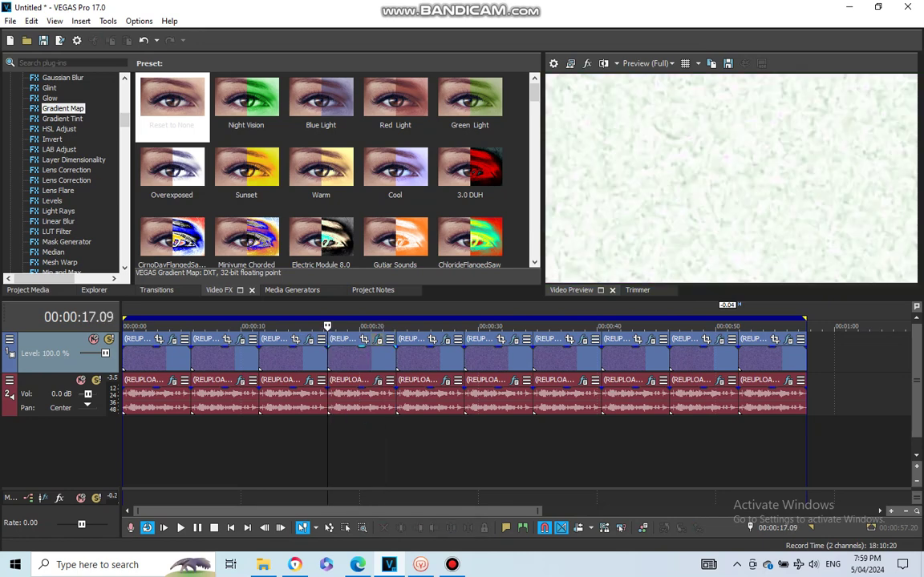
left_click(364, 339)
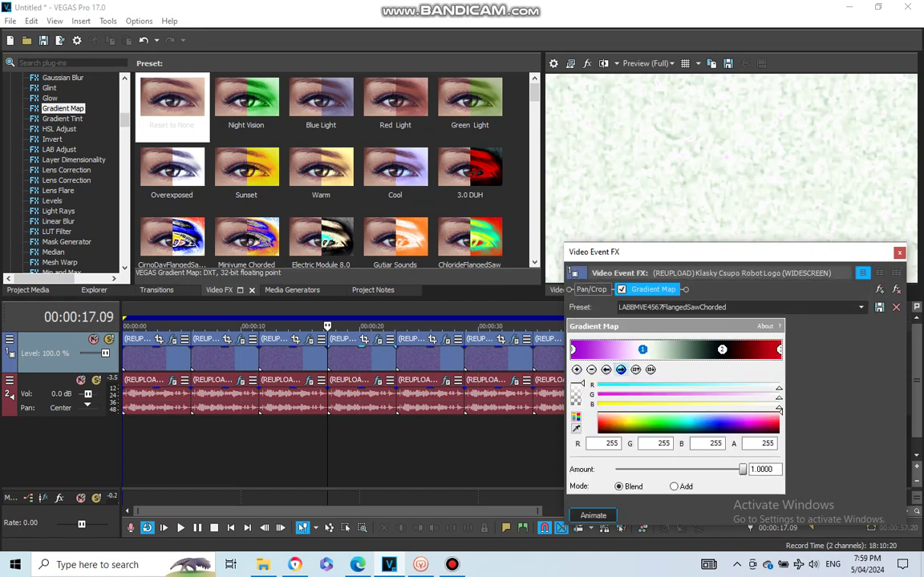
left_click(899, 253)
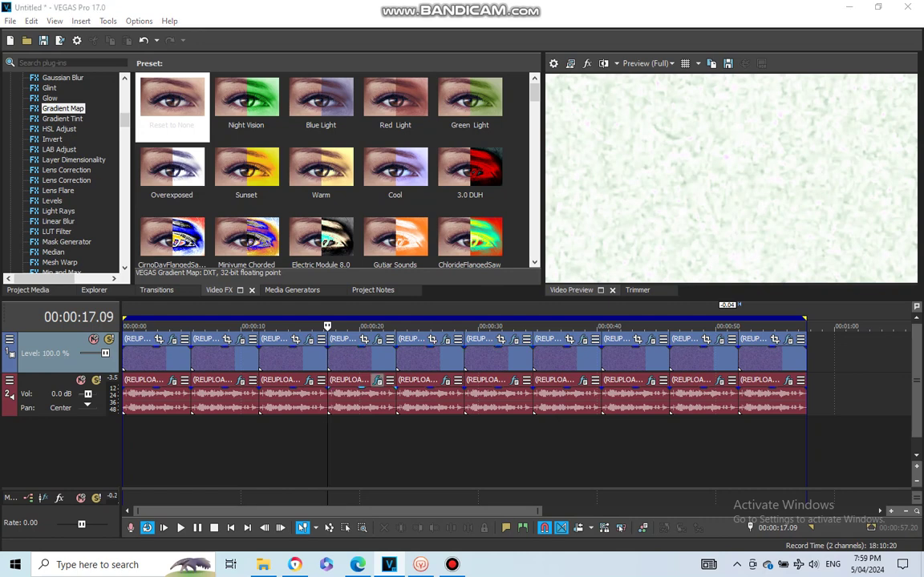
left_click(378, 380)
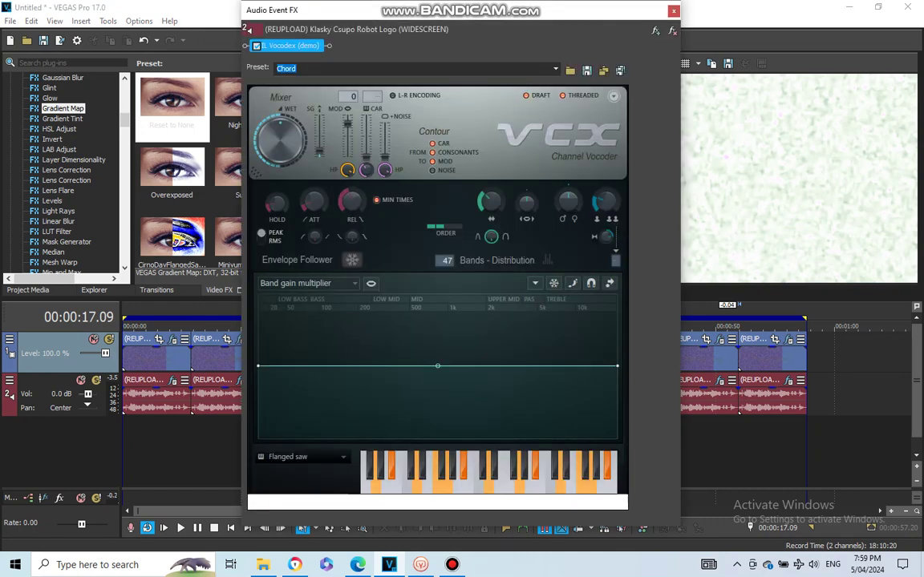
key("alt+F4")
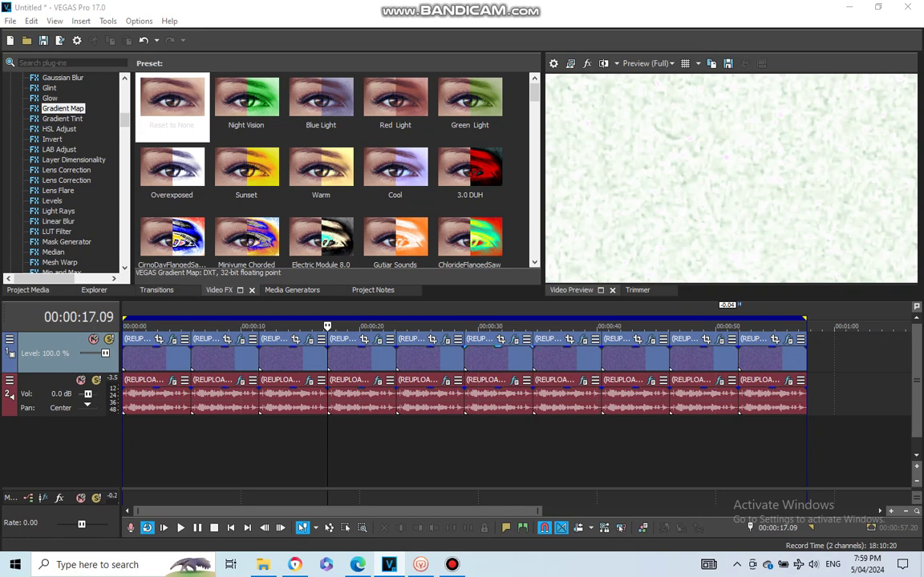
Go to the start of the fifth clip and examine its Gradient Map color points and IL Vocodex audio effect settings
left_click(395, 327)
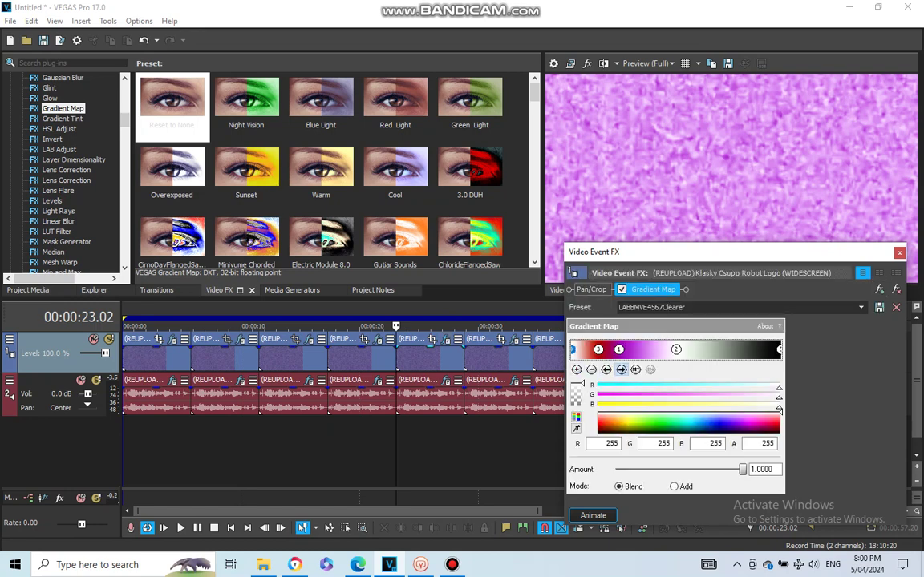
left_click(606, 370)
left_click(606, 370)
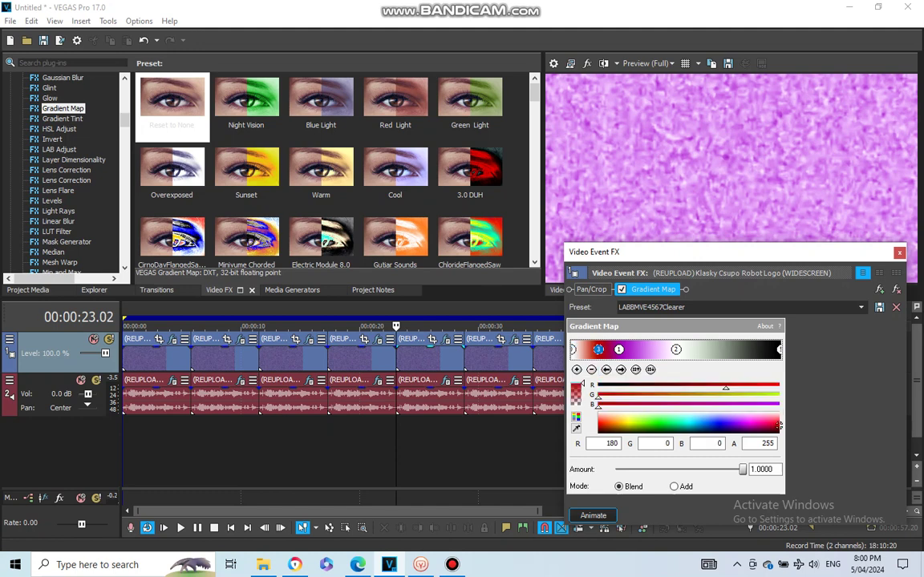
left_click(779, 350)
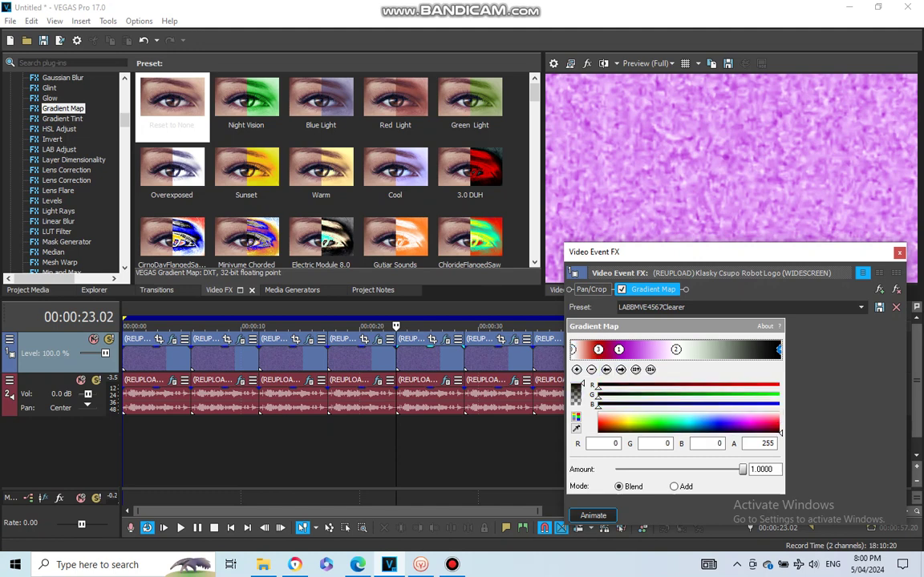
left_click(620, 370)
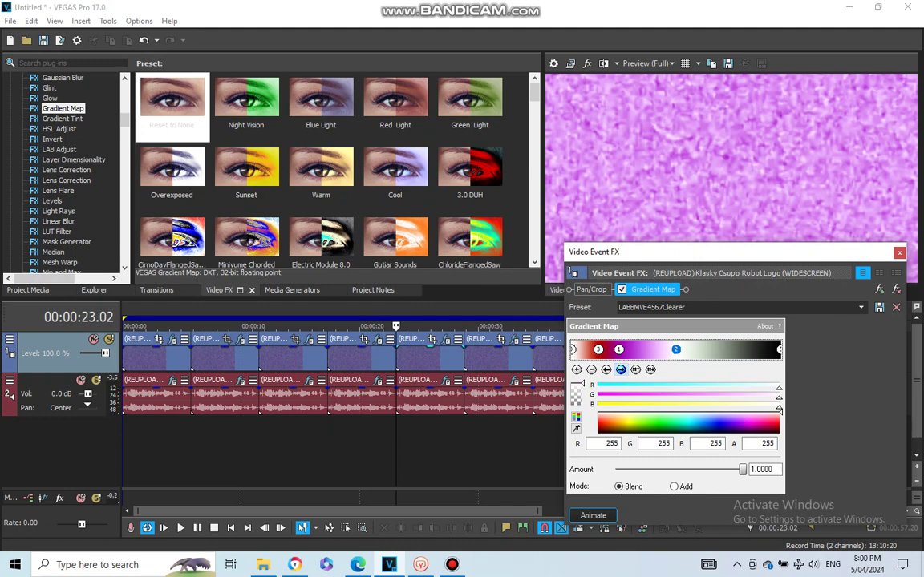
left_click(620, 369)
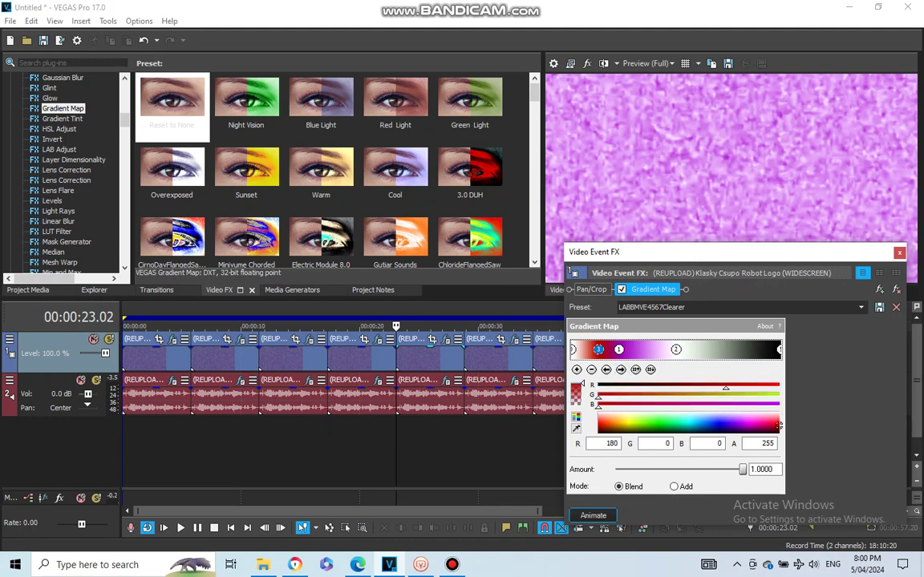
left_click(779, 349)
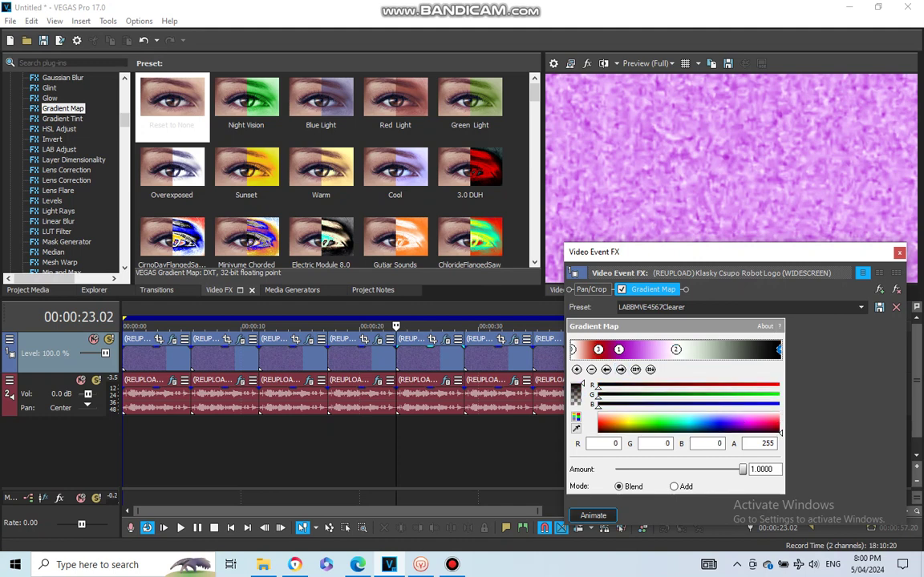
key("Escape")
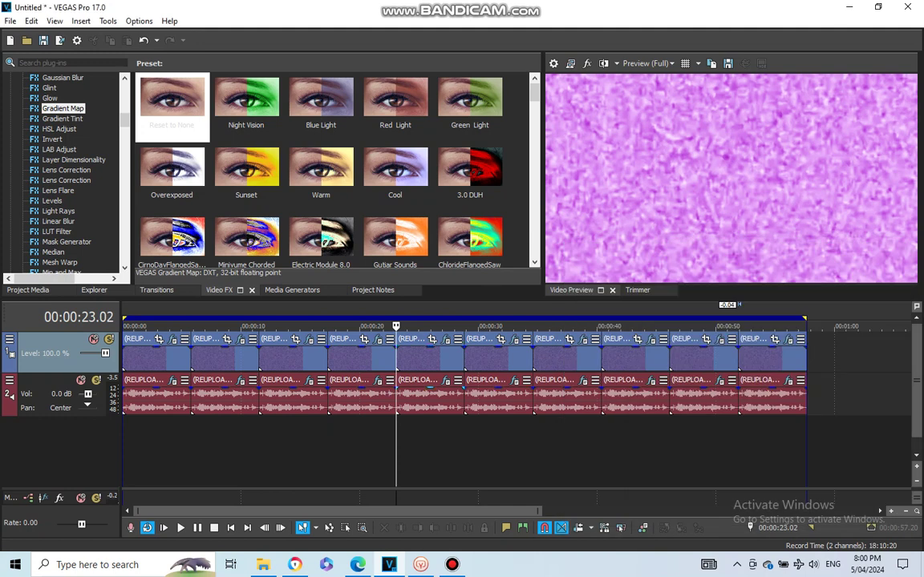
left_click(378, 380)
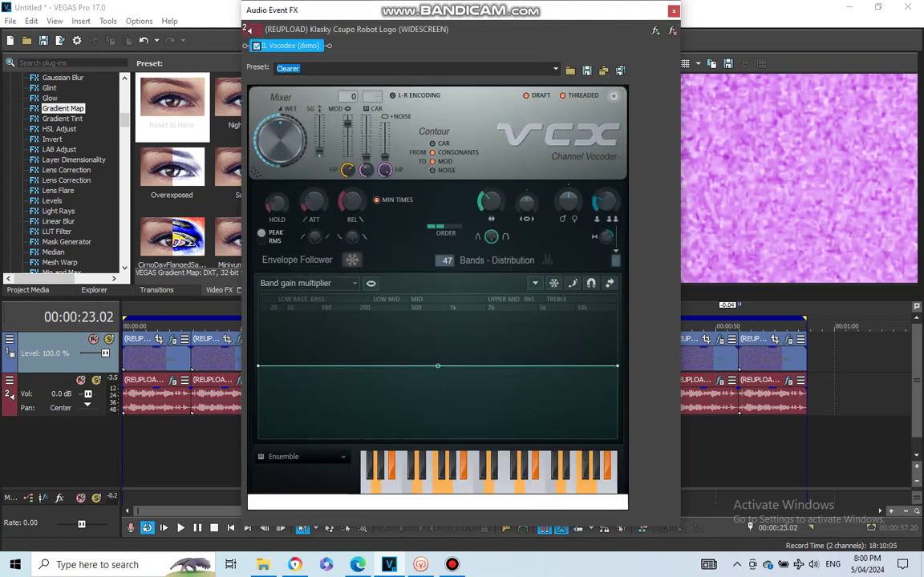
key("Escape")
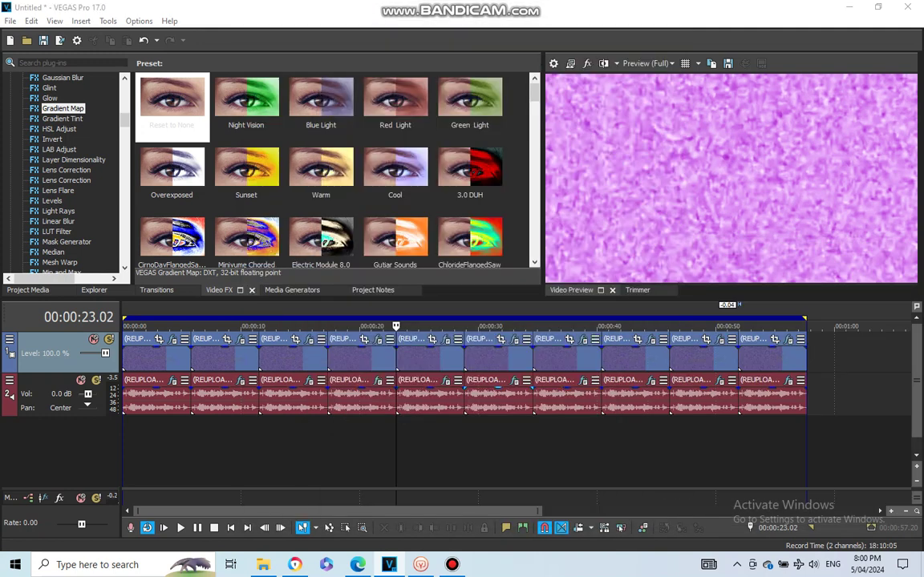
Go to the start of the sixth clip and examine its Gradient Map color points and IL Vocodex audio effect settings
left_click(463, 449)
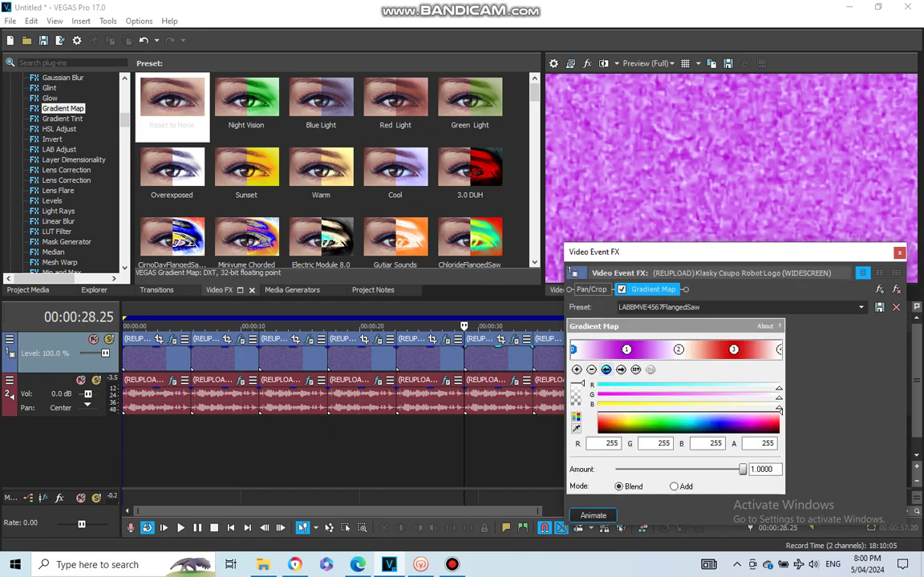
left_click(620, 370)
left_click(621, 370)
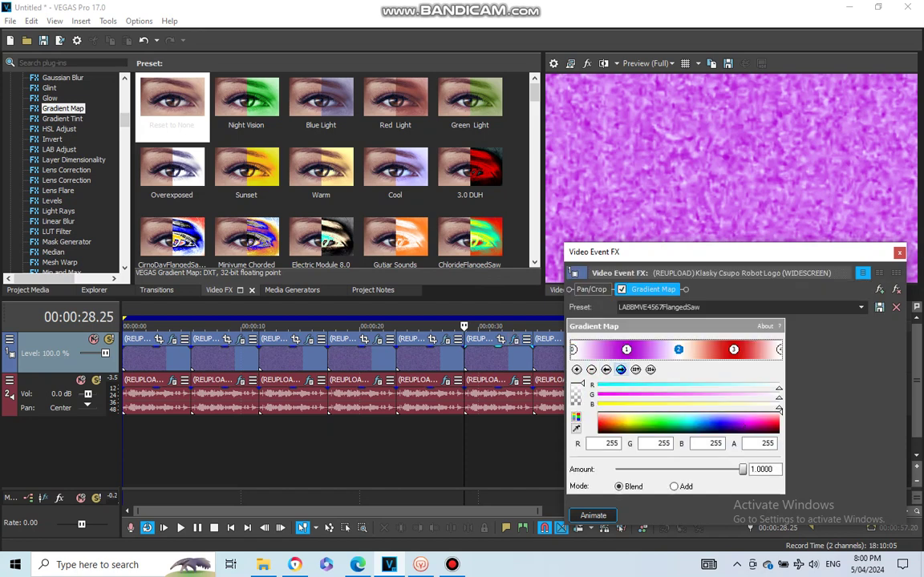
left_click(621, 370)
left_click(621, 370)
key("Escape")
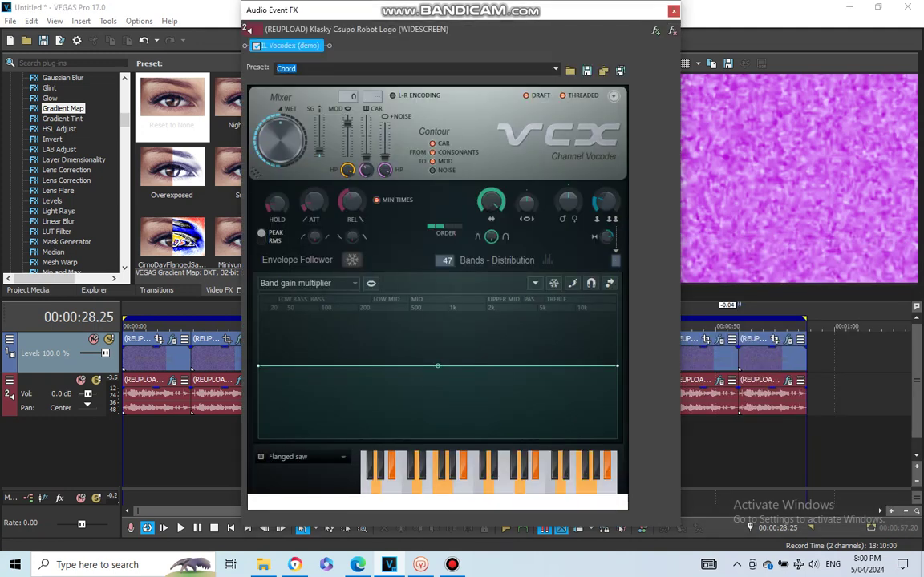
key("Escape")
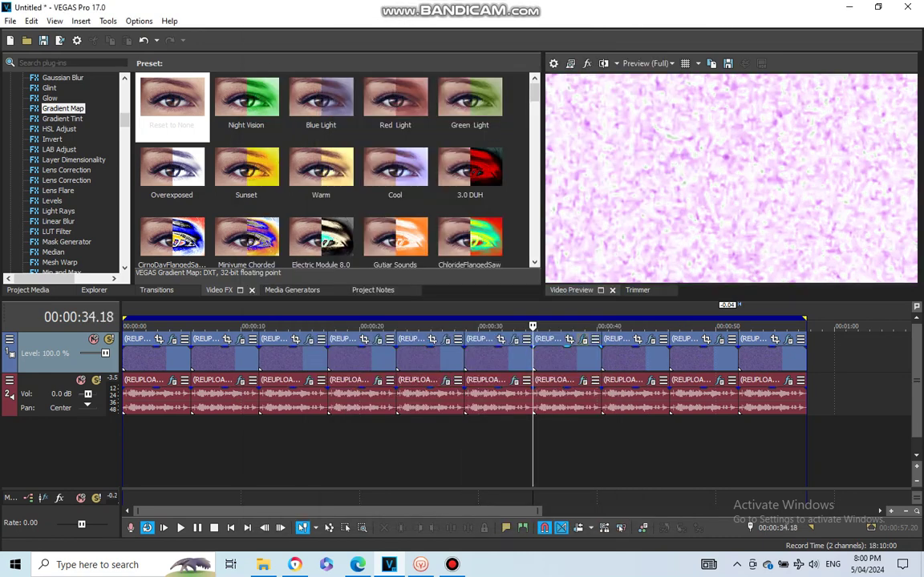
Examine the color points of the Gradient Map video effect on the seventh clip
left_click(514, 339)
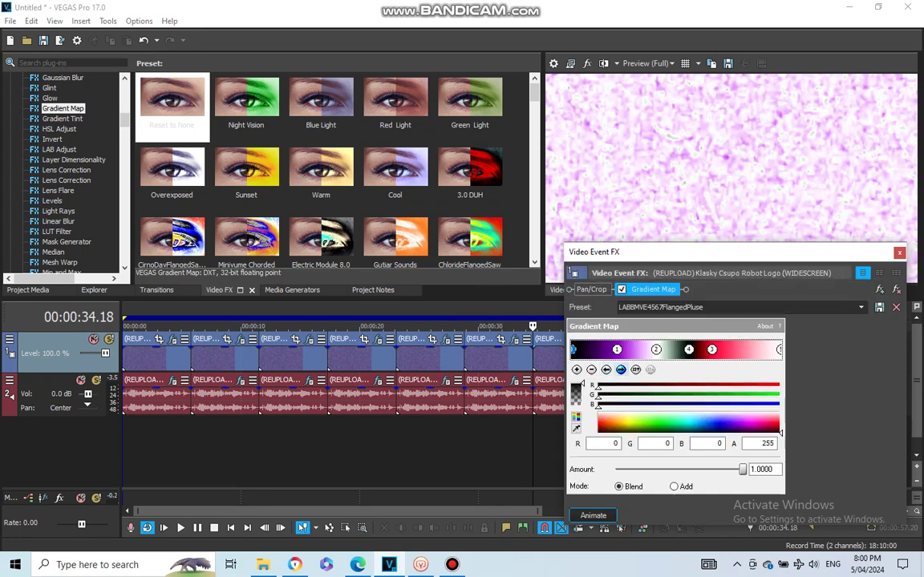
left_click(621, 370)
left_click(621, 370)
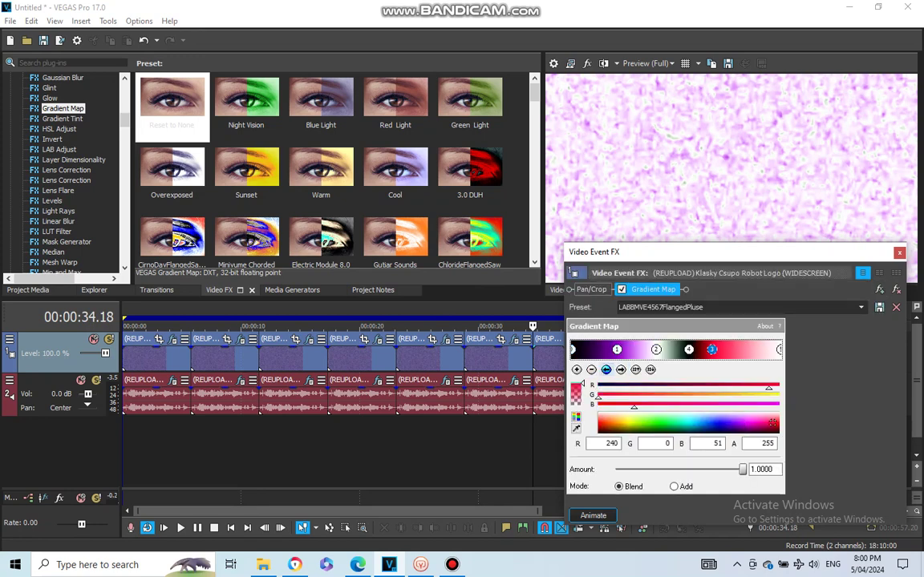
left_click(606, 370)
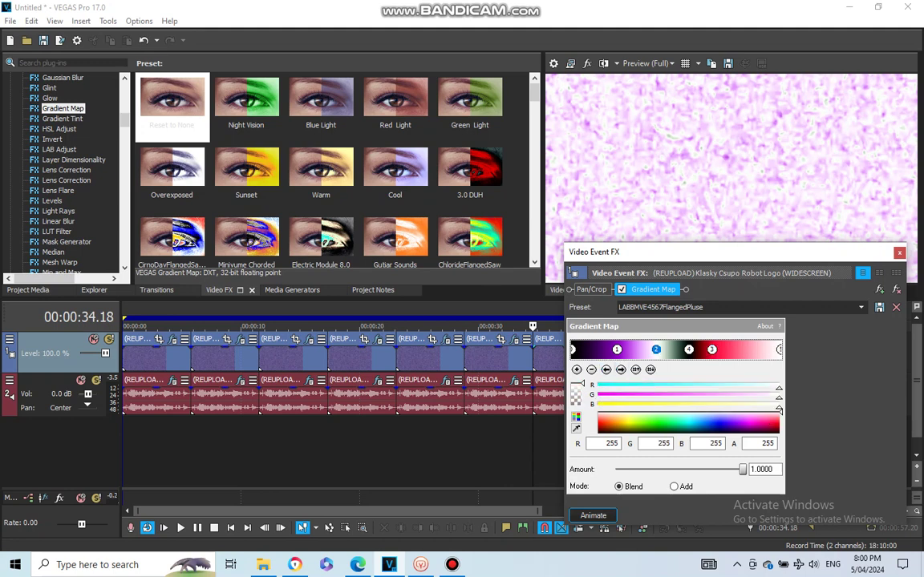
left_click(606, 370)
left_click(621, 369)
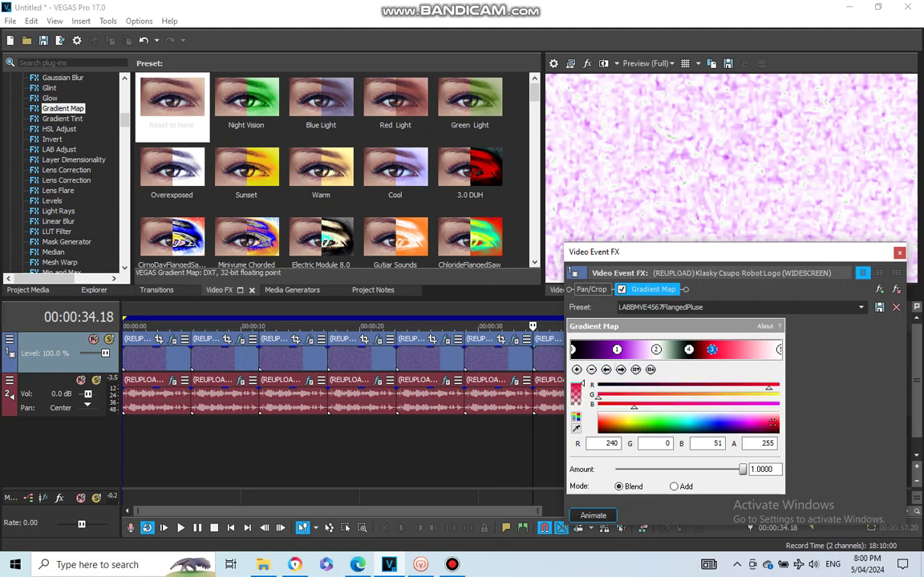
left_click(900, 253)
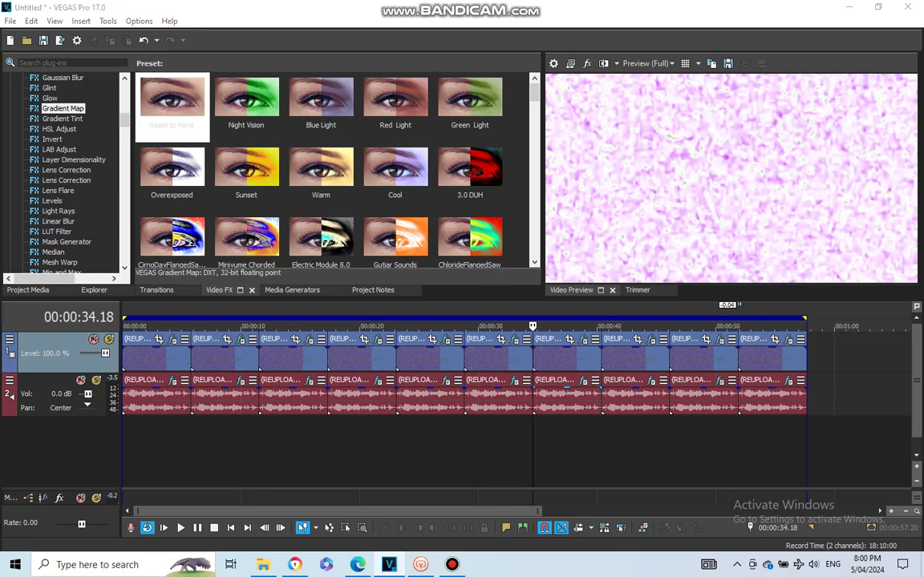
key("Escape")
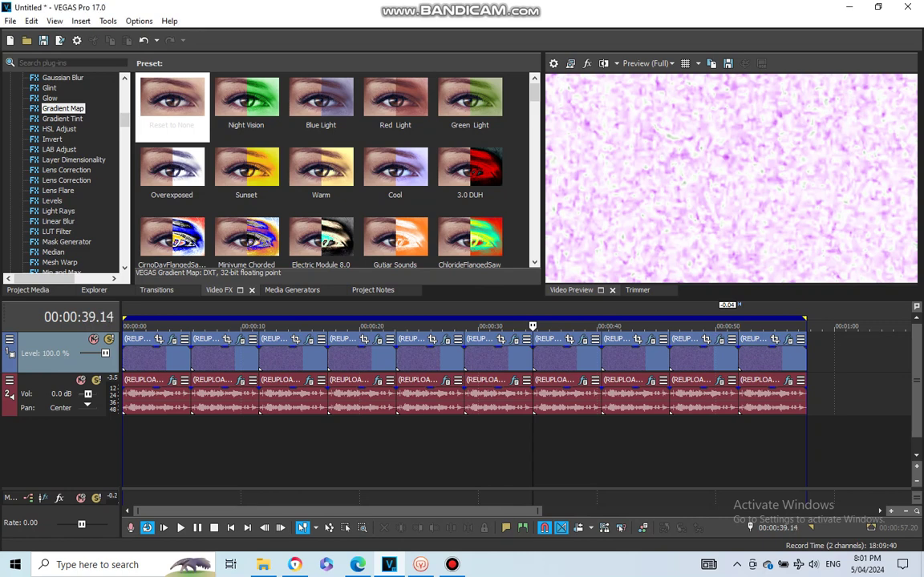
Go to the start of the eighth clip and examine its Gradient Map video effect and IL Vocodex audio effect settings
key("Right")
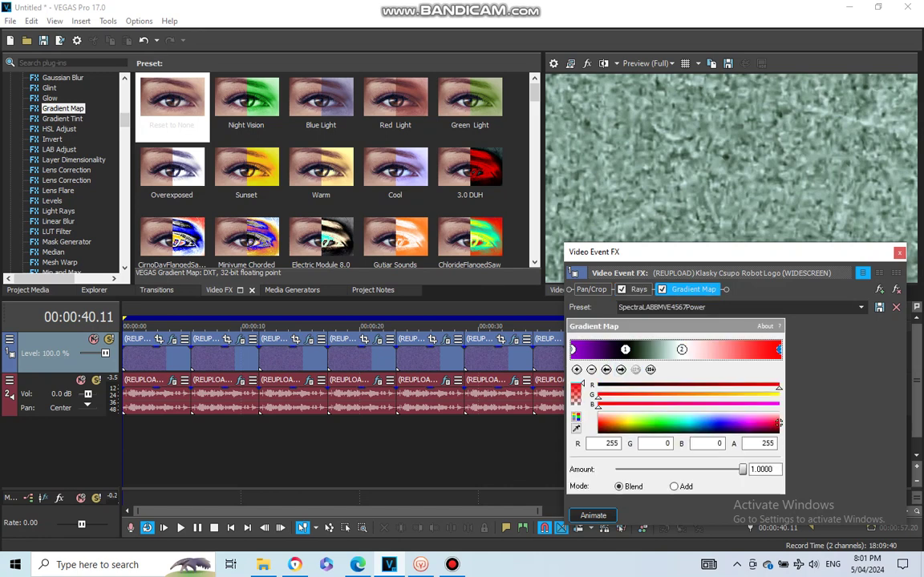
key("Escape")
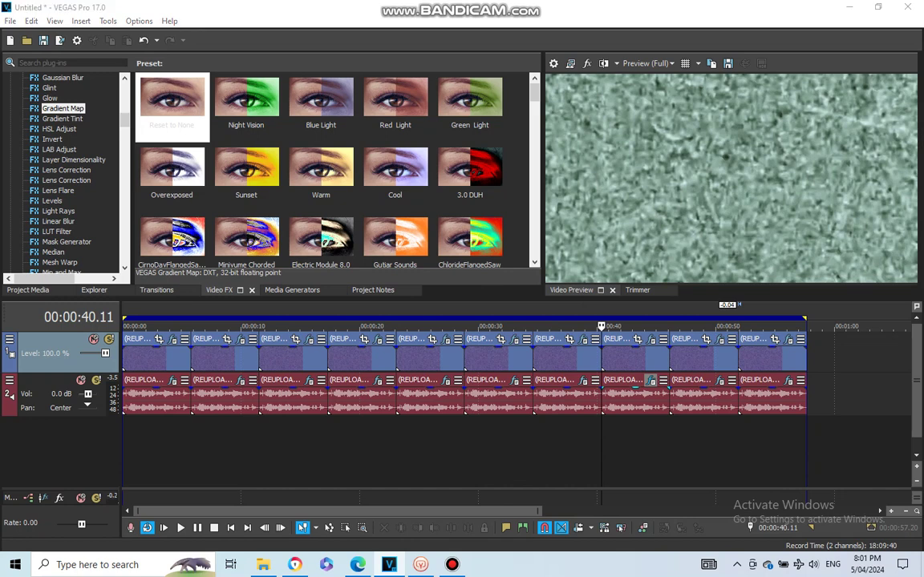
left_click(652, 380)
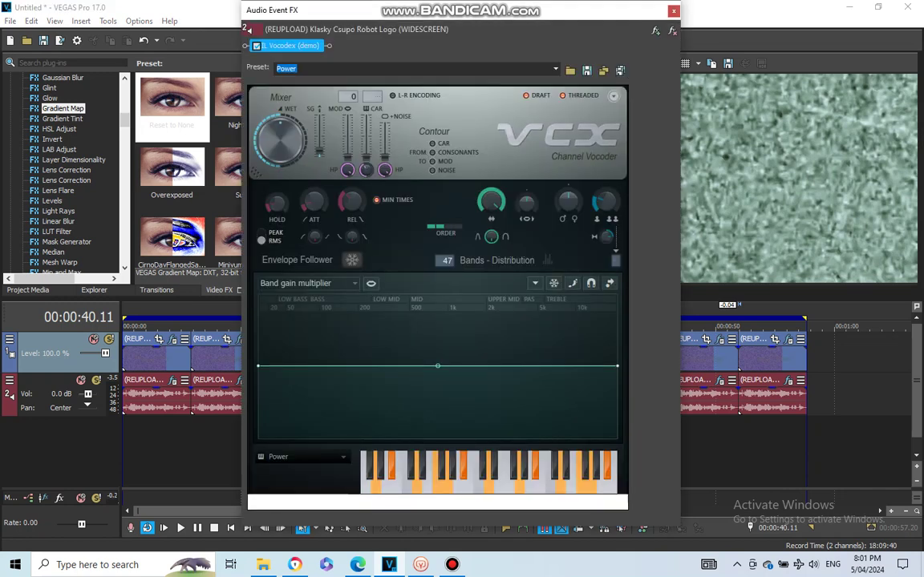
key("Escape")
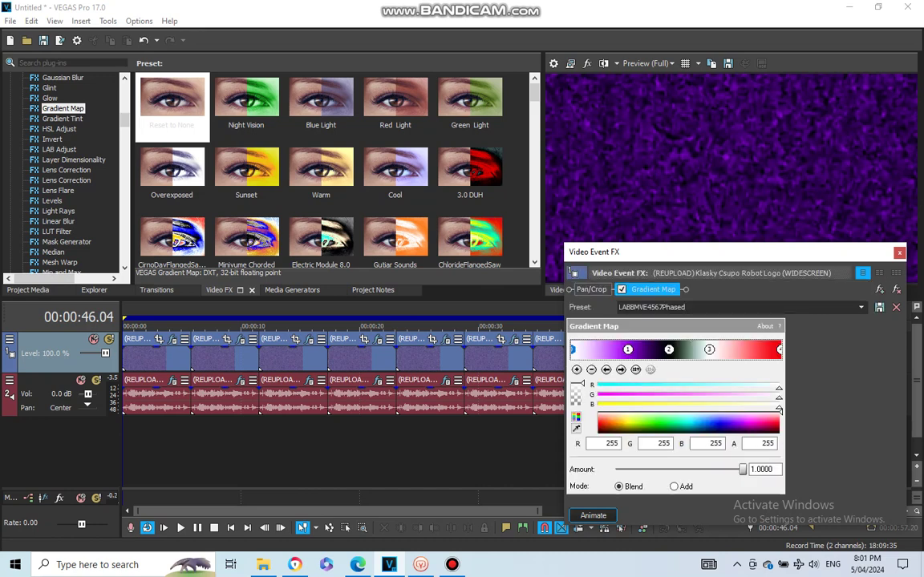
Examine the ninth clip's last Gradient Map color point and its IL Vocodex audio effect settings
left_click(779, 350)
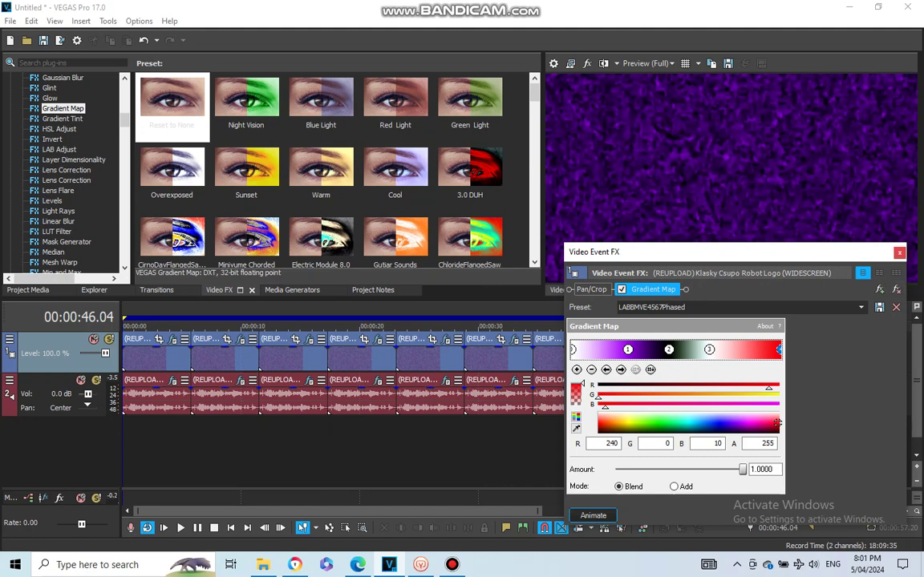
left_click(899, 253)
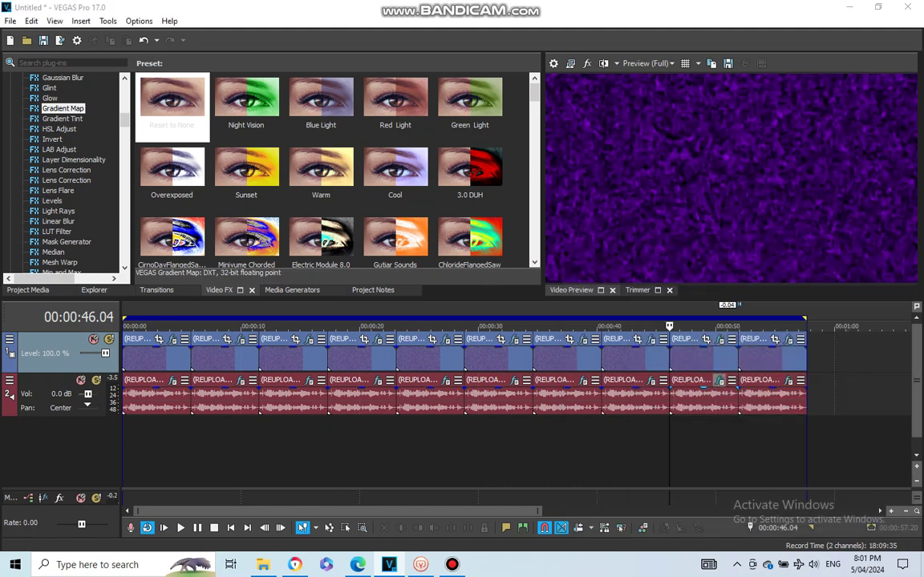
left_click(652, 380)
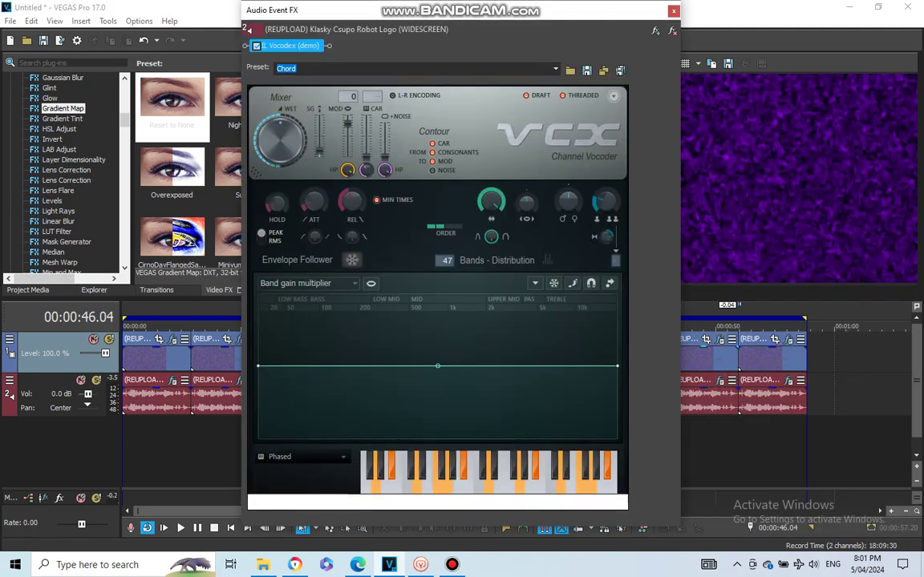
key("Escape")
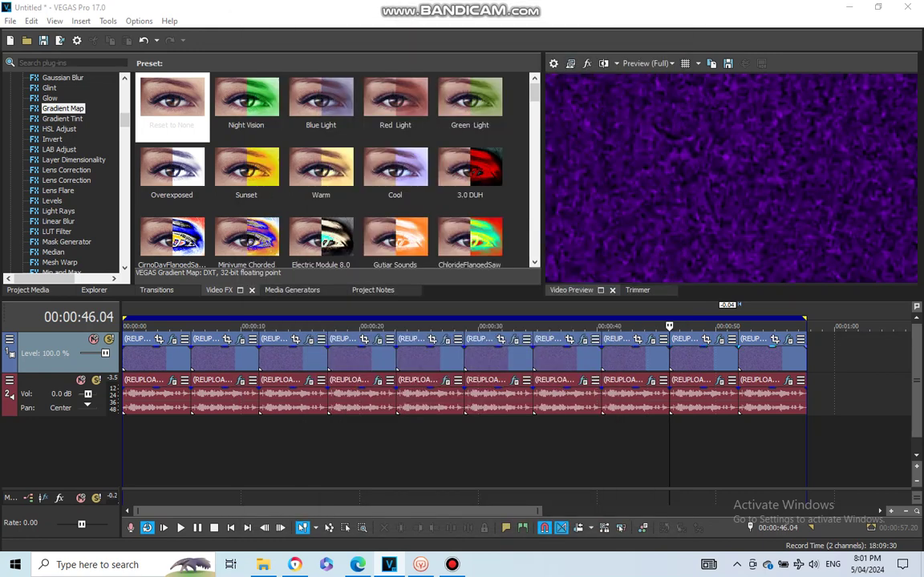
Go to the start of the tenth clip and examine its Gradient Map, ExpressFX Amplitude Modulation and IL Vocodex effect settings
key("ctrl+Right")
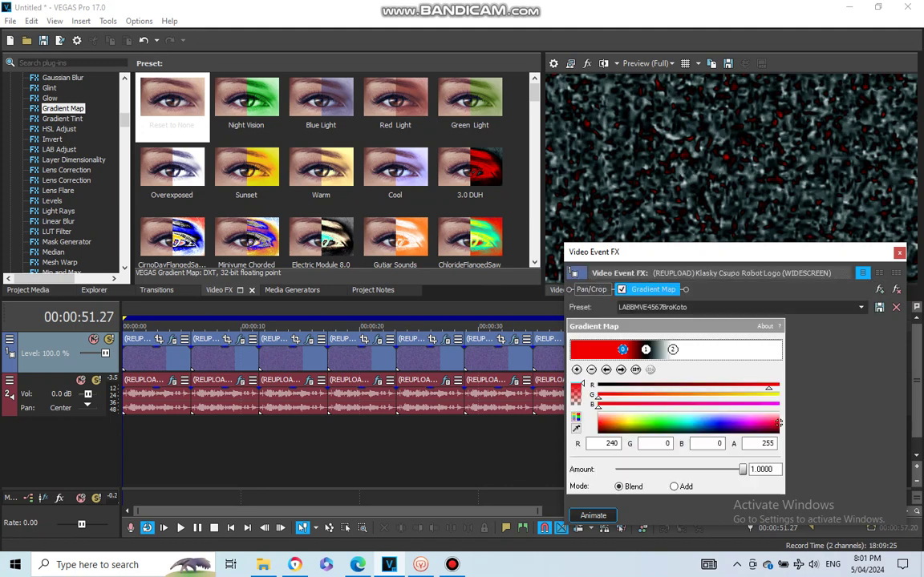
left_click(673, 349)
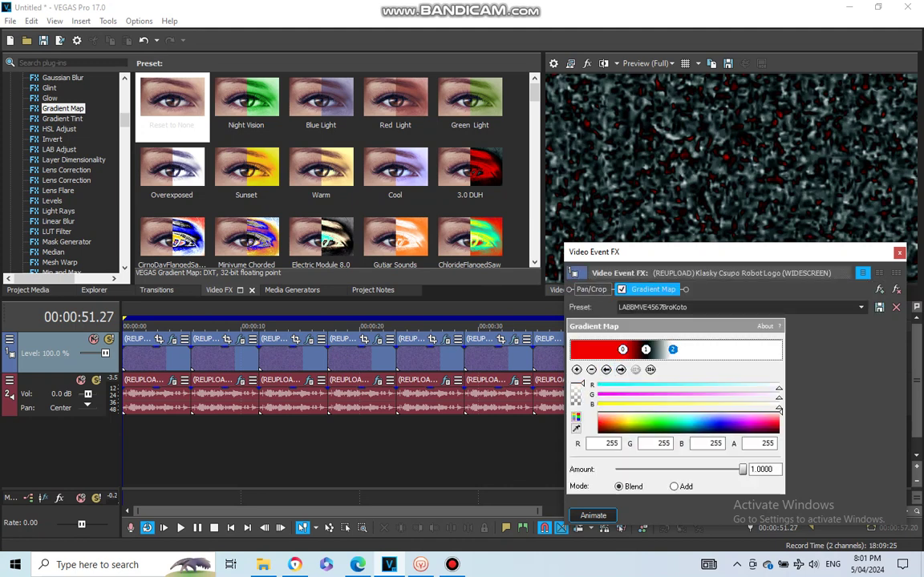
left_click(899, 252)
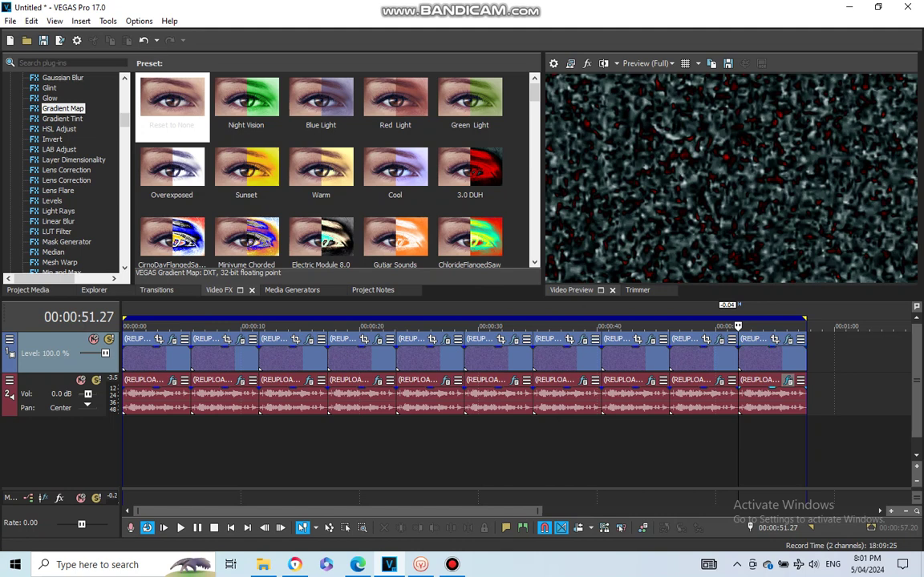
left_click(788, 381)
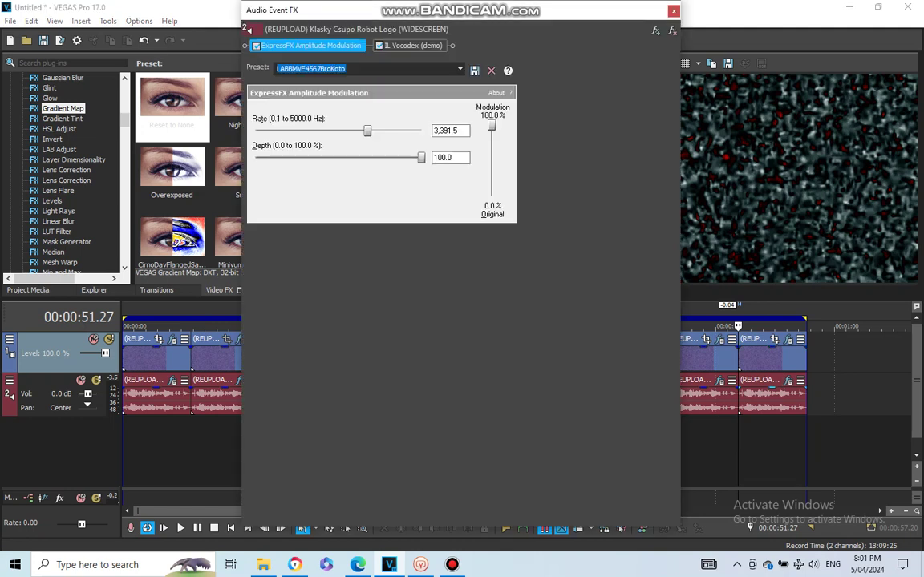
left_click(413, 45)
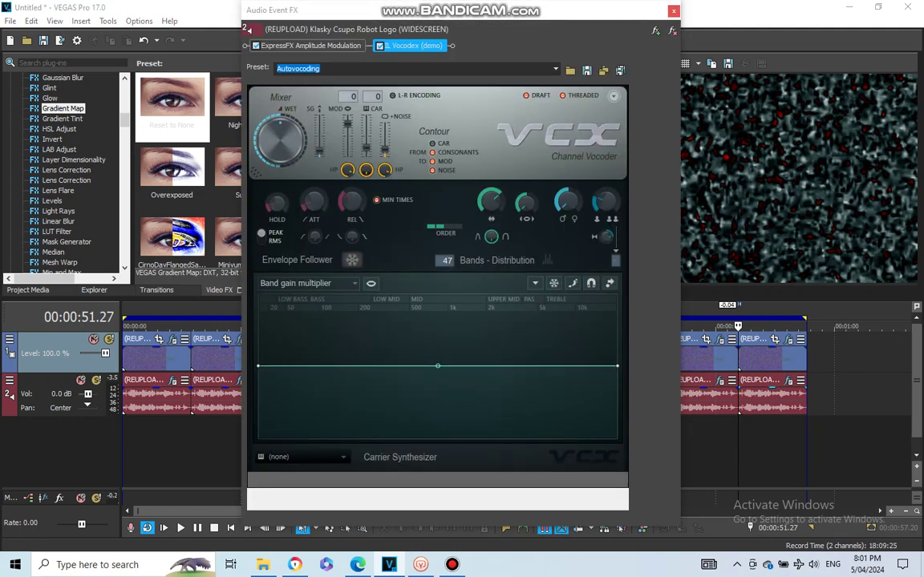
key("alt+F4")
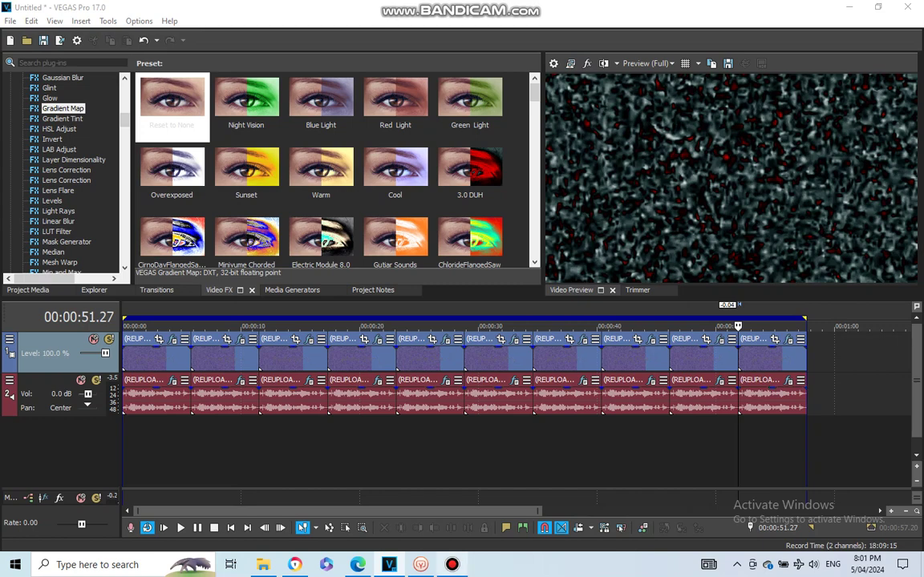